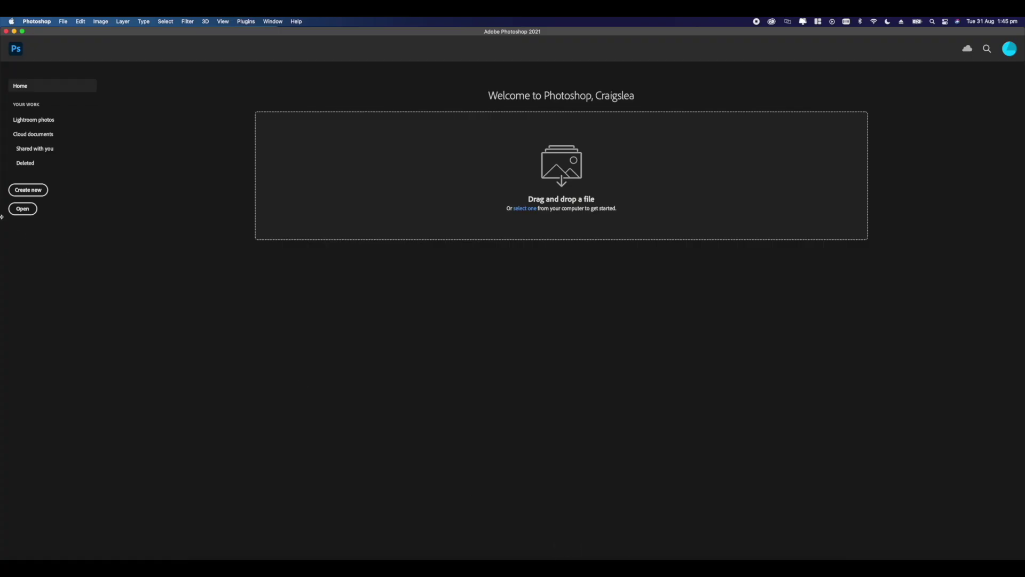
Step: Create a 3000 x 3000 px RGB document at 300 ppi named "grand line" and unlock its background layer
click(24, 191)
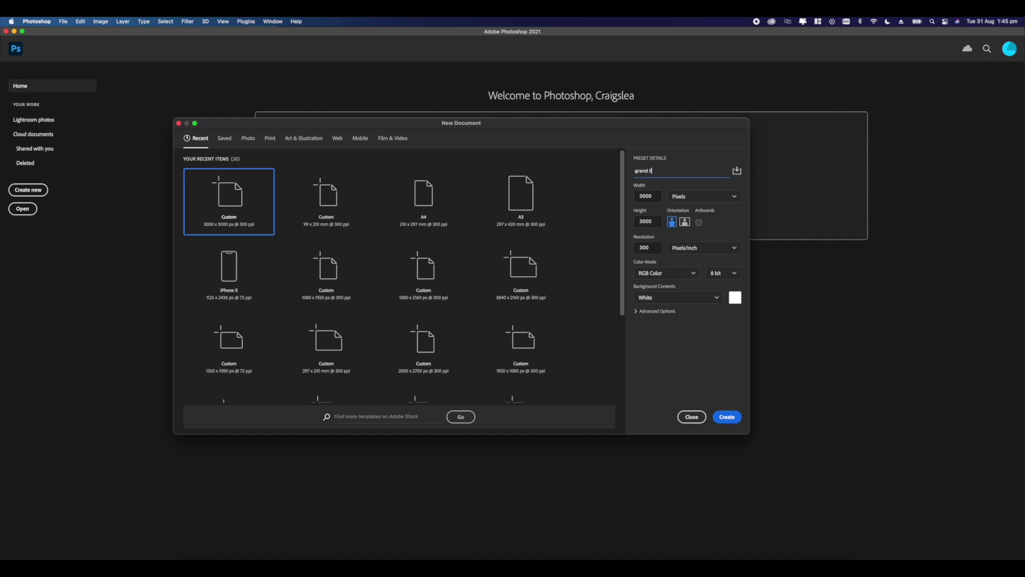
click(727, 417)
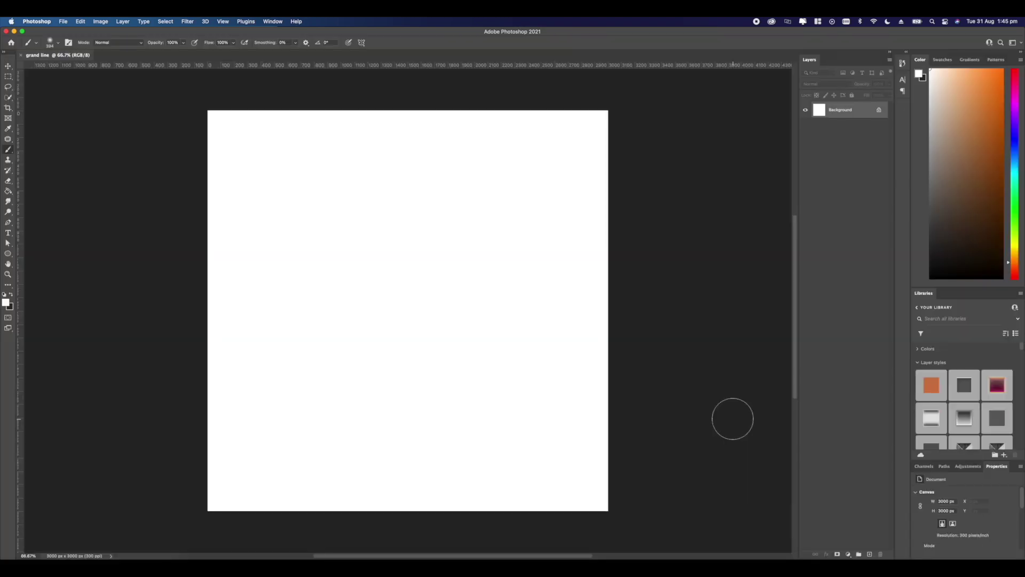
click(879, 114)
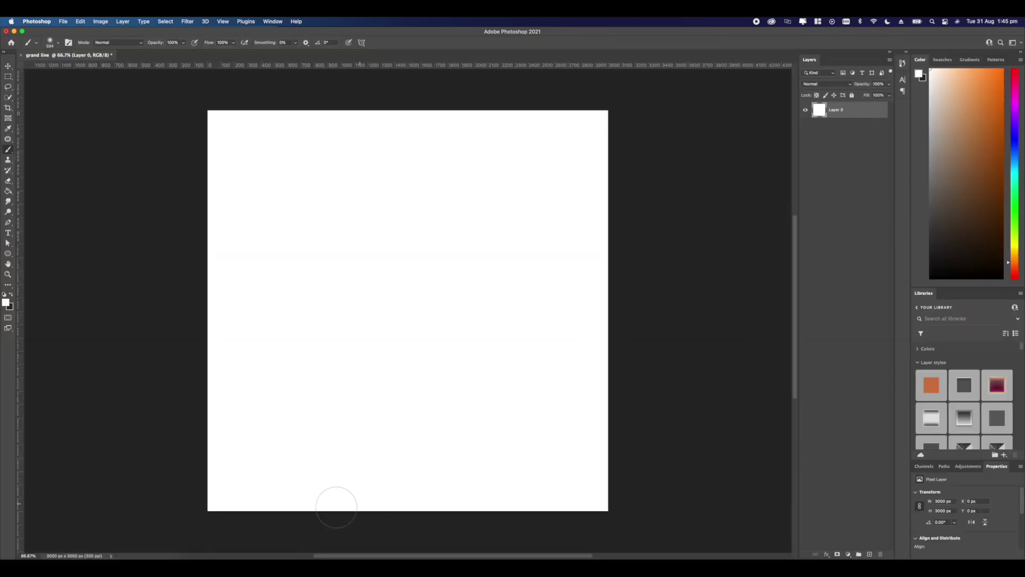
Step: Place the photo IMG_0738.HEIC from the Downloads folder on the canvas and rotate it about 90° counter-clockwise so the lettering reads horizontally
click(192, 566)
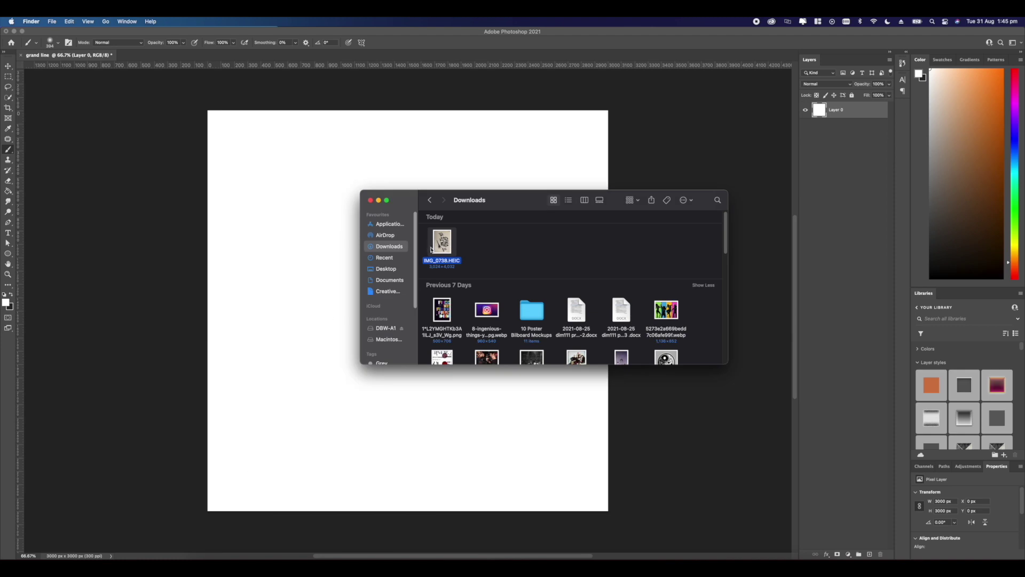
drag(434, 247, 271, 335)
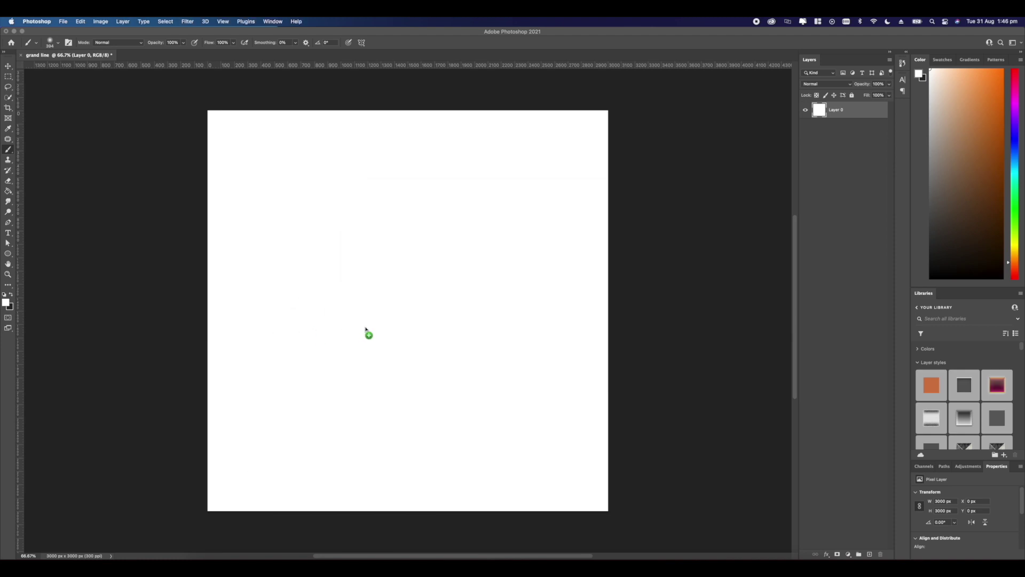
drag(377, 327, 377, 328)
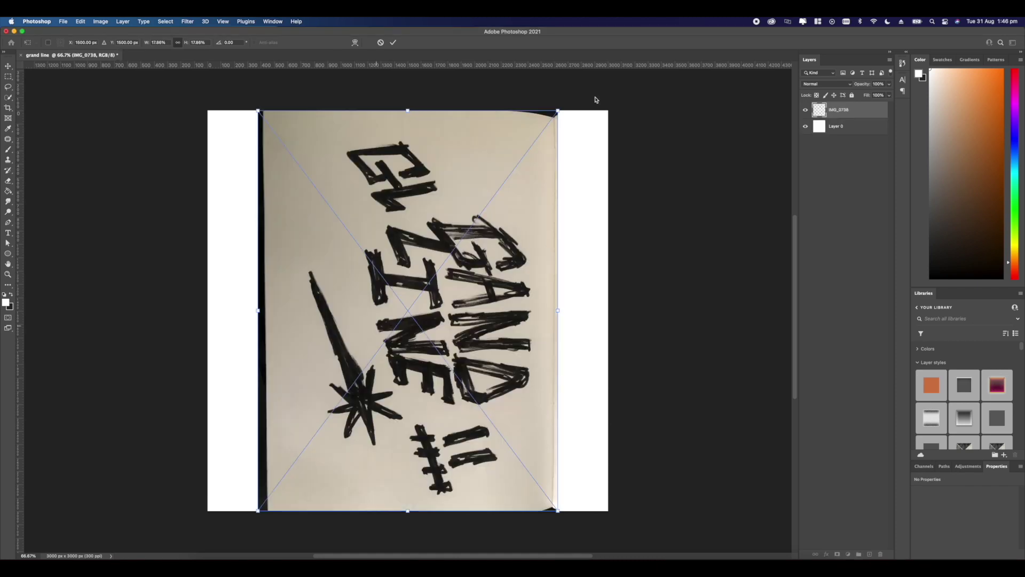
drag(518, 102, 285, 215)
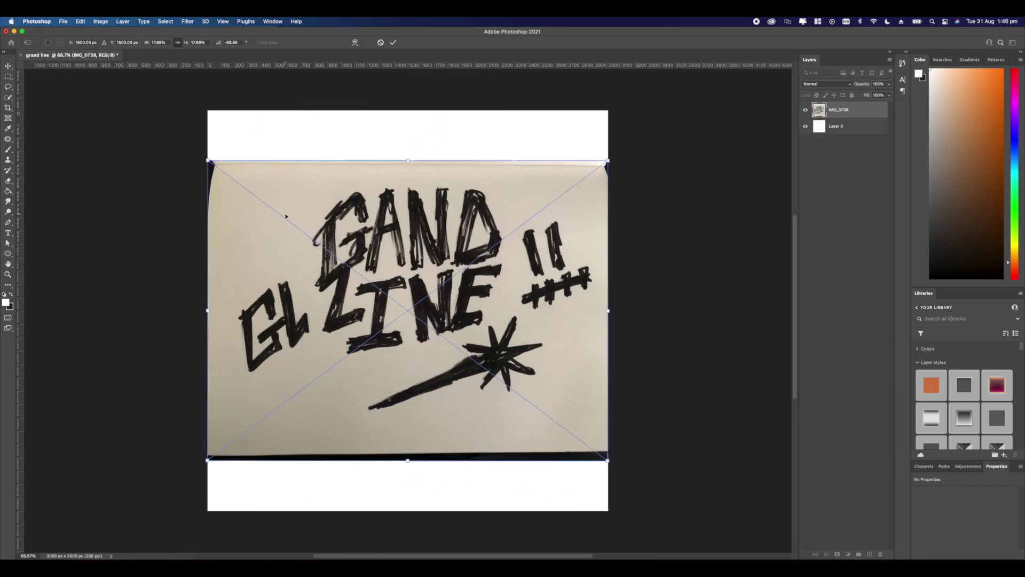
key(Return)
Step: Select the word GAND and the L joined beneath it on the photo with the Quick Selection tool
key(b)
scroll(359, 309, up, 5)
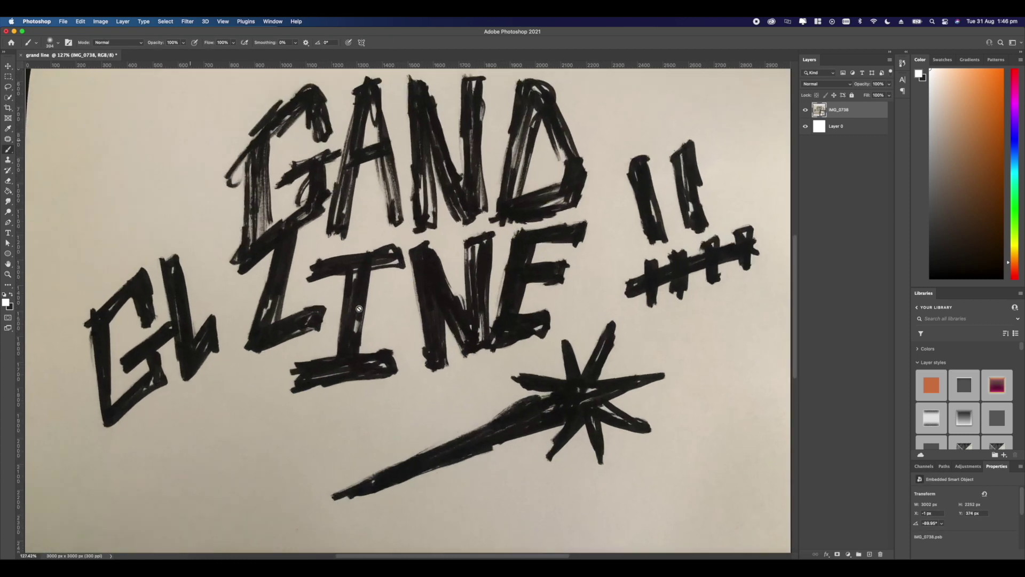
scroll(359, 309, down, 7)
scroll(359, 309, up, 6)
drag(374, 302, 394, 268)
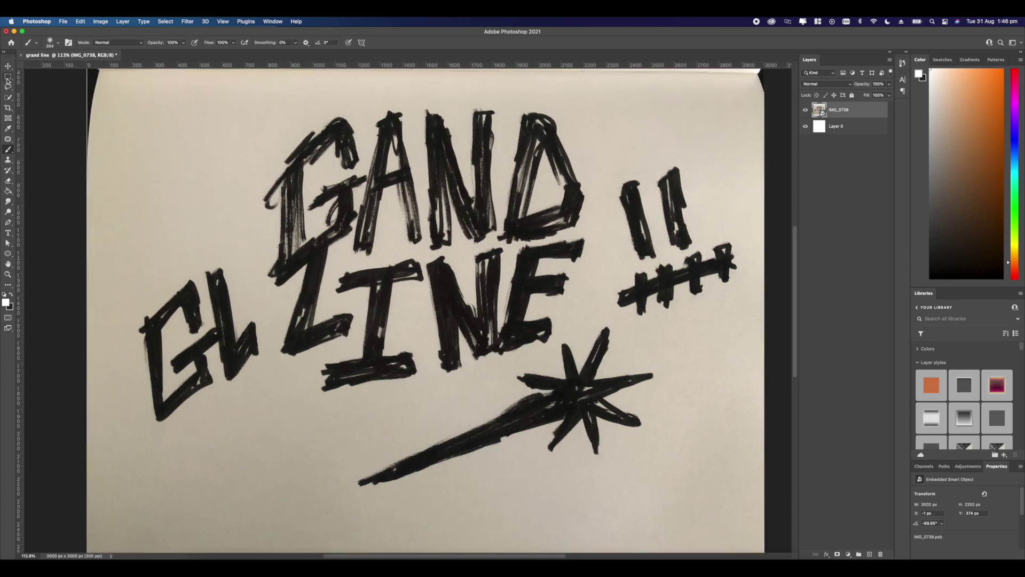
click(8, 97)
scroll(230, 209, up, 4)
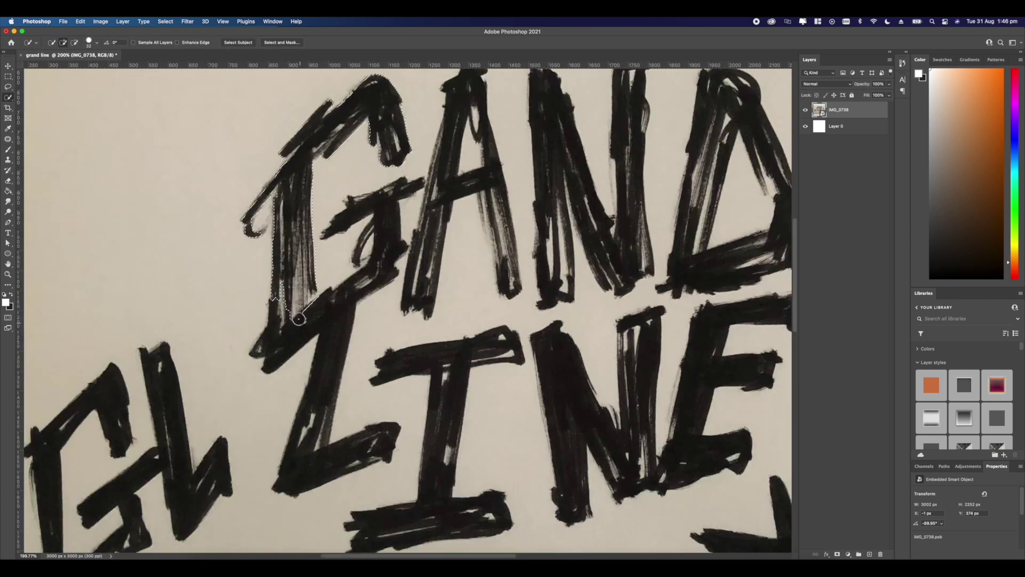
scroll(387, 223, right, 3)
click(375, 226)
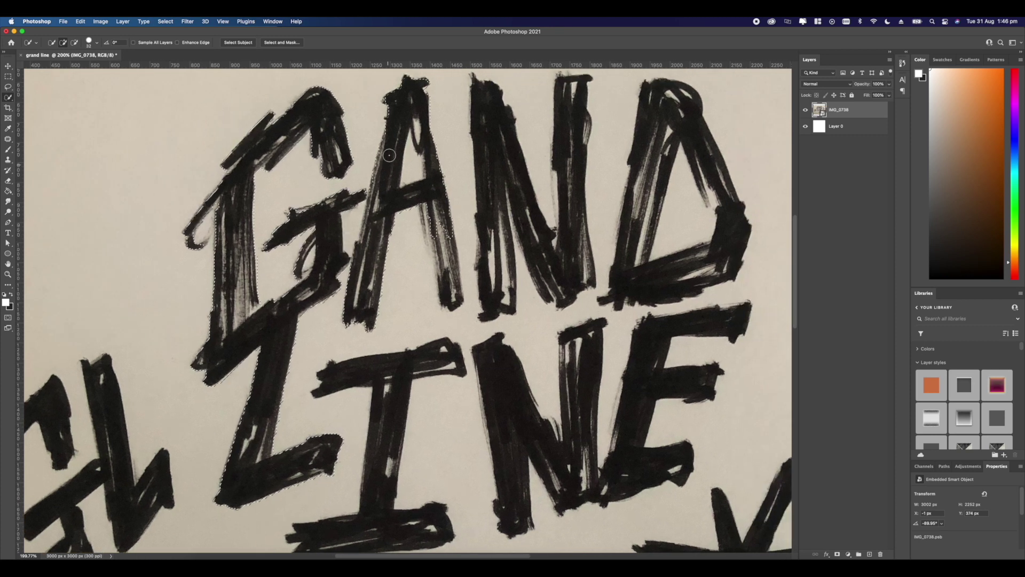
click(430, 218)
mouse_move(499, 206)
mouse_down()
mouse_move(414, 230)
mouse_move(460, 279)
mouse_move(484, 280)
mouse_up()
drag(484, 281, 427, 293)
scroll(252, 309, down, 4)
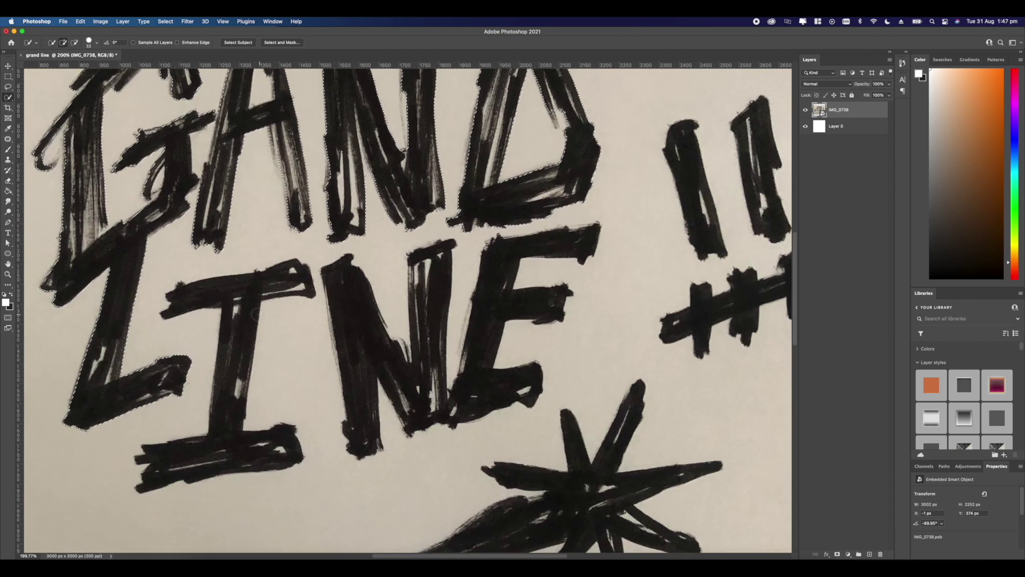
Step: Add the remaining letters I, N and E of LINE to the selection
mouse_move(253, 308)
mouse_down()
mouse_move(228, 290)
mouse_move(249, 290)
mouse_up()
drag(349, 299, 427, 392)
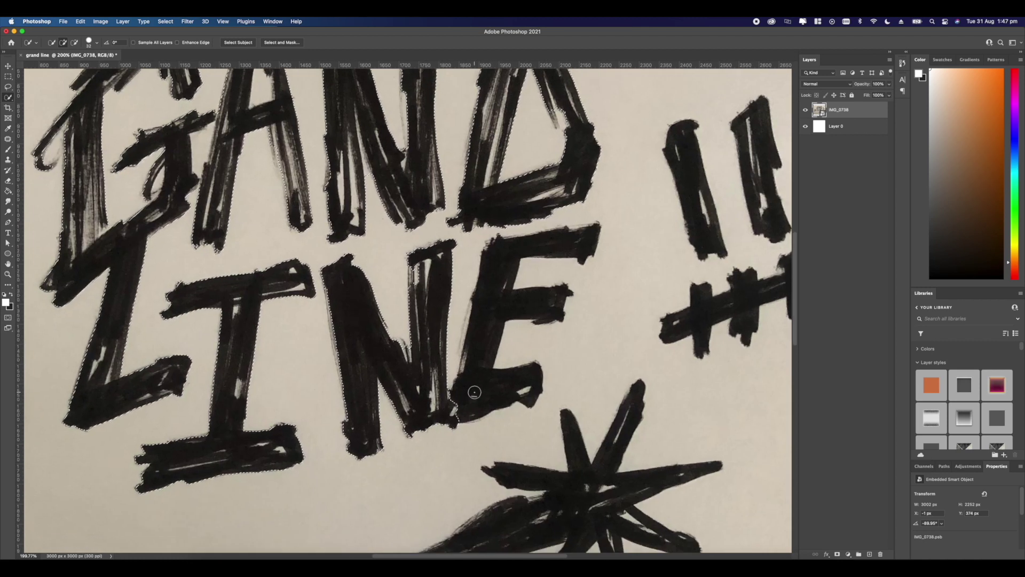
scroll(478, 385, down, 5)
scroll(419, 229, up, 5)
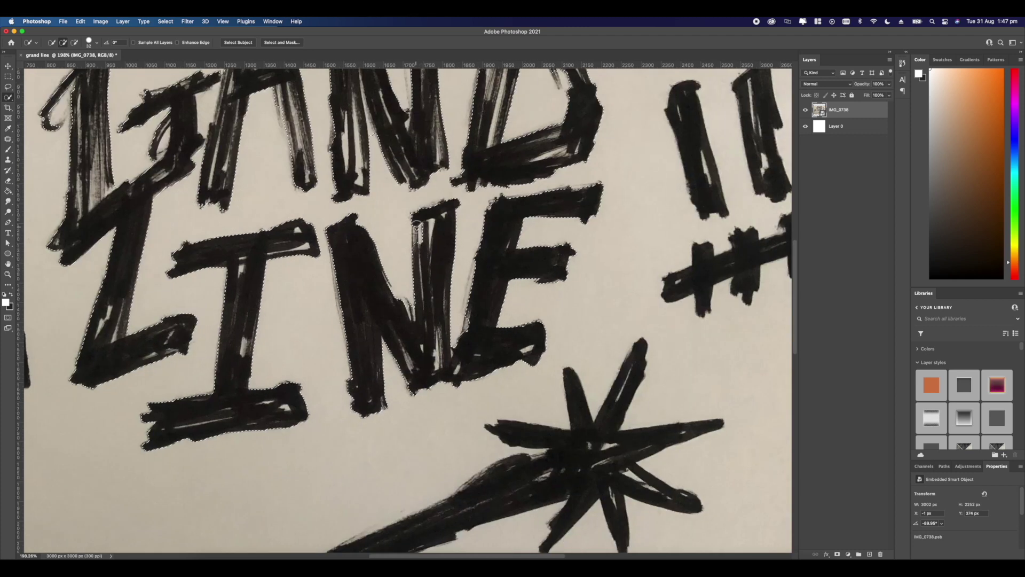
scroll(420, 230, down, 3)
Step: Copy the selected GAND LINE lettering to a new layer and toggle the photo layer's visibility to check the cutout
right_click(336, 292)
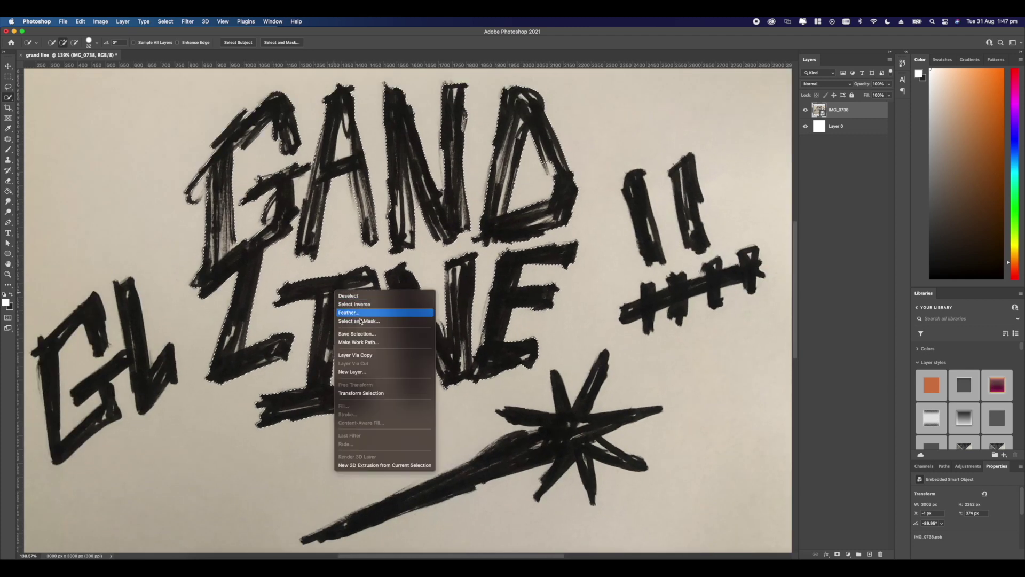
click(366, 356)
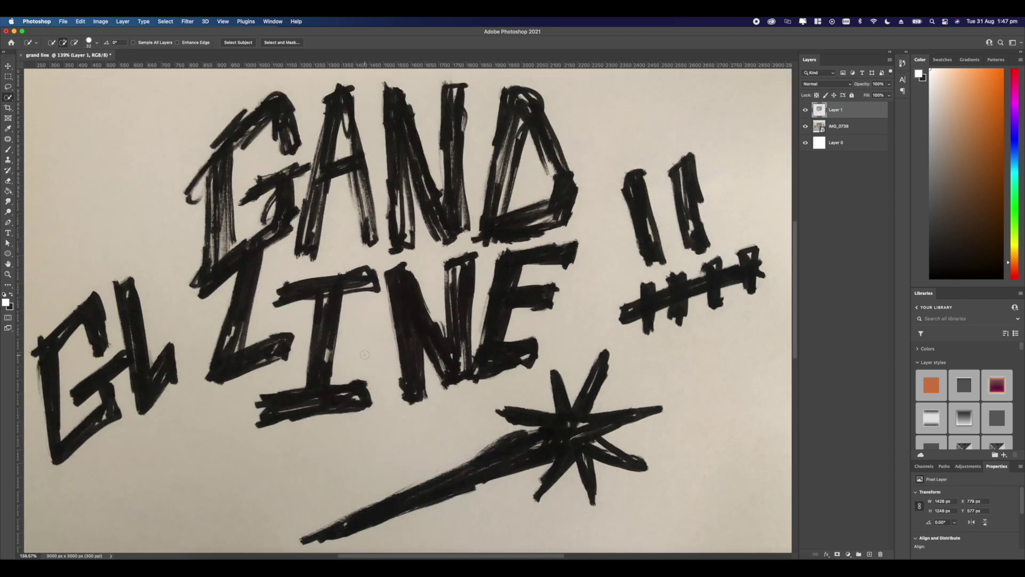
click(805, 126)
click(804, 127)
Step: Select the small GL lettering on the IMG_0738 photo layer with the Quick Selection tool
scroll(255, 244, up, 3)
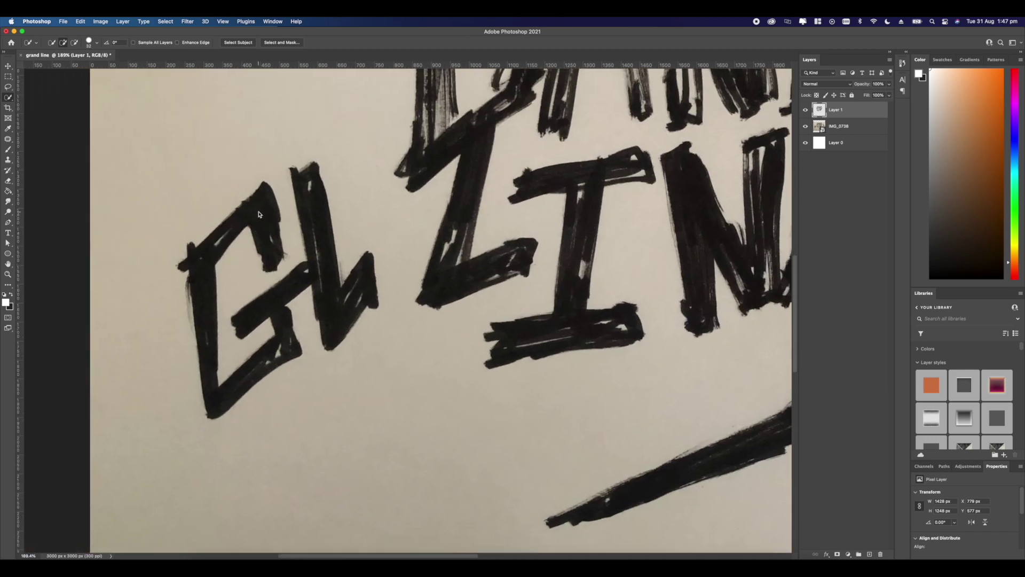
key(alt+bracketleft)
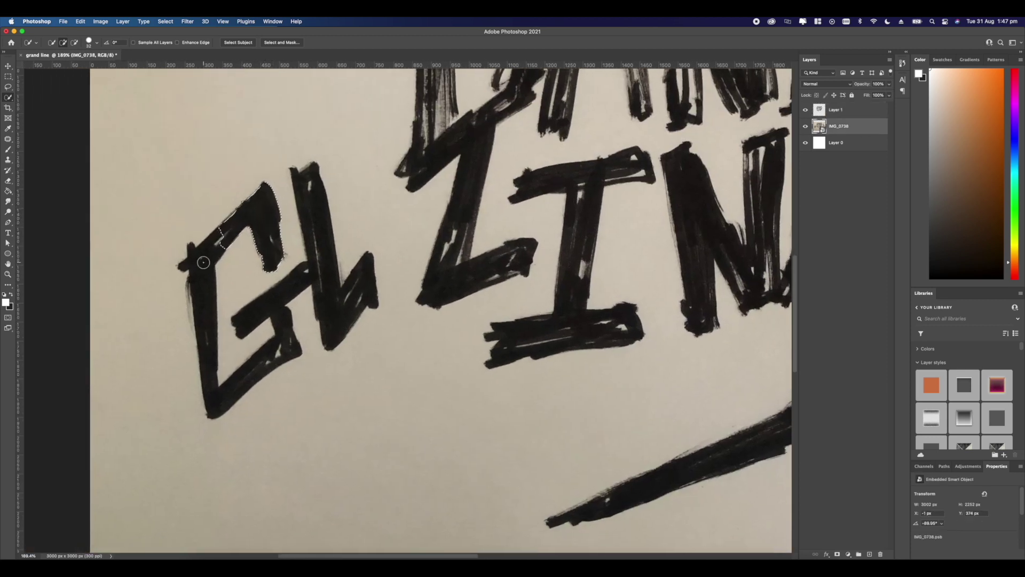
mouse_move(207, 368)
mouse_down()
mouse_move(214, 412)
mouse_move(276, 341)
mouse_up()
mouse_move(205, 288)
mouse_down()
mouse_move(208, 319)
mouse_move(322, 297)
mouse_up()
Step: In Quick Mask mode, paint out the paper patch inside the upper part of the small G with a hard round brush
scroll(246, 293, up, 5)
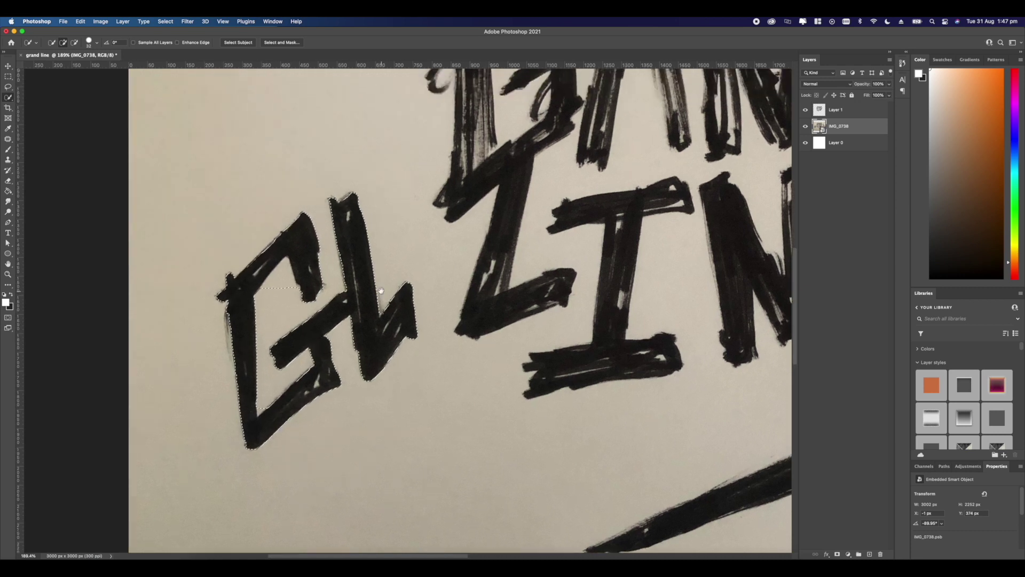
key(q)
scroll(330, 298, left, 5)
scroll(347, 289, up, 8)
right_click(348, 279)
click(304, 300)
key(b)
right_click(346, 266)
click(455, 365)
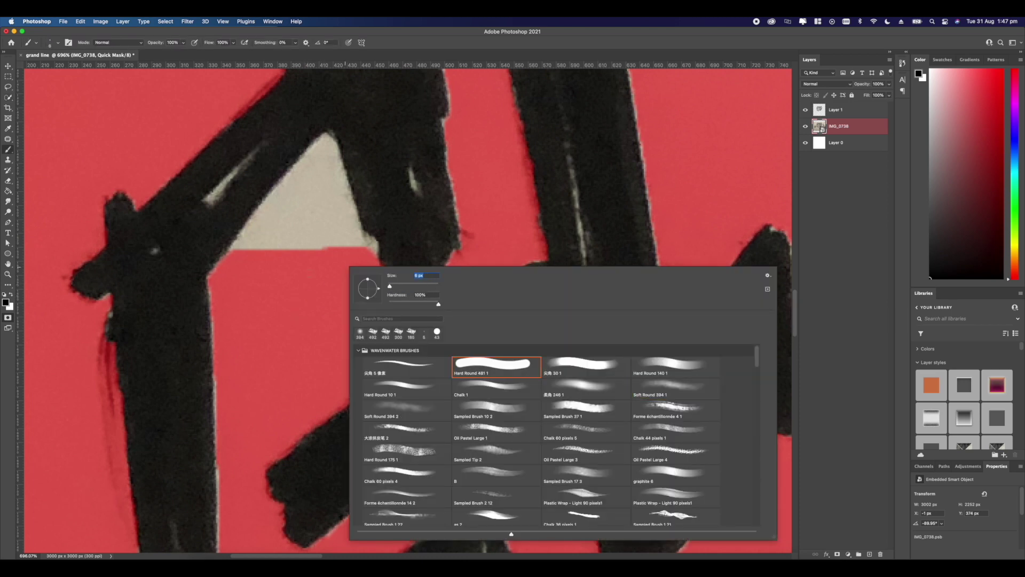
key(Return)
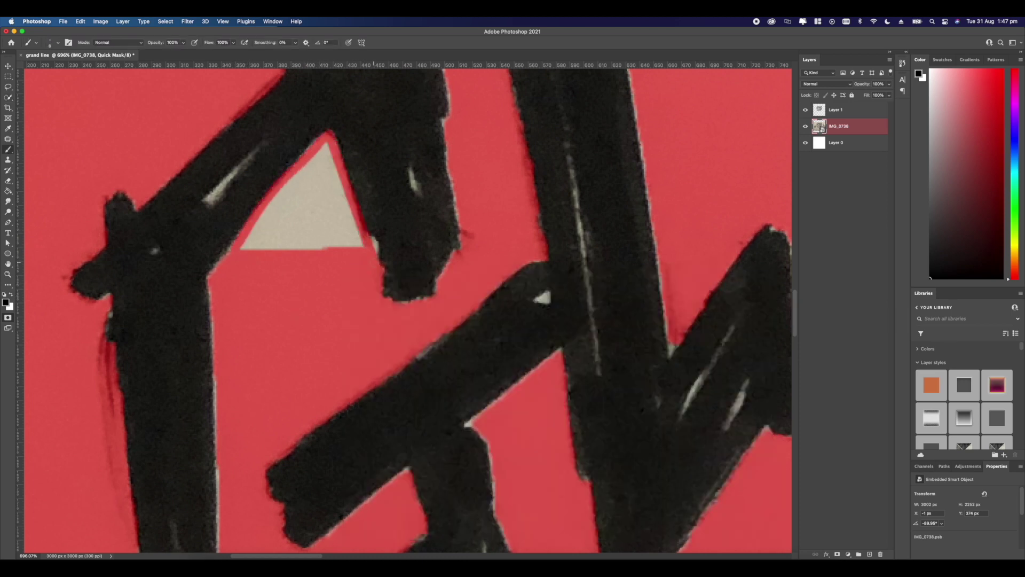
right_click(332, 255)
mouse_move(258, 253)
mouse_down()
mouse_move(329, 151)
mouse_move(300, 239)
mouse_move(326, 194)
mouse_move(321, 240)
mouse_up()
Step: Paint out the paper in the small G's lower inner corner with an 11 px hard round brush, then exit Quick Mask
scroll(356, 244, down, 5)
scroll(361, 341, up, 5)
scroll(347, 320, down, 5)
right_click(338, 308)
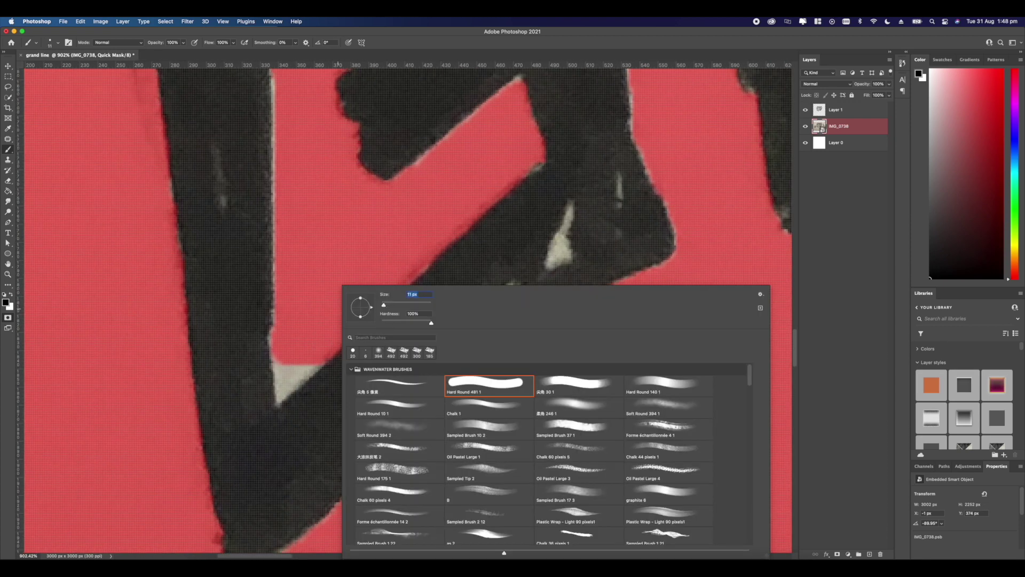
key(Return)
drag(280, 366, 275, 390)
scroll(393, 352, down, 5)
drag(388, 346, 231, 404)
scroll(456, 268, down, 3)
drag(454, 265, 393, 286)
key(q)
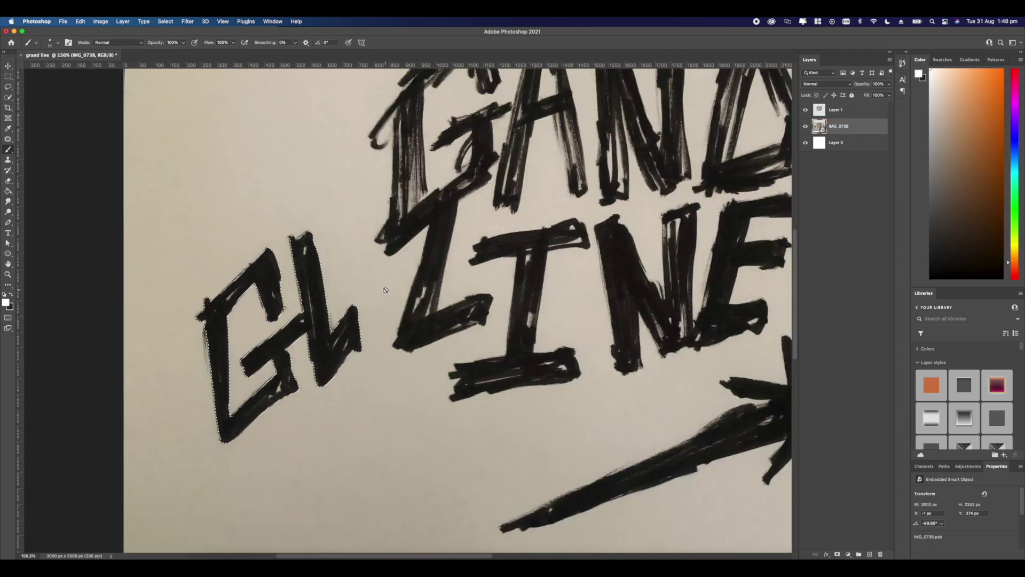
Step: Copy the selected GL lettering from the photo layer to a new layer
click(837, 111)
key(w)
scroll(458, 310, right, 3)
right_click(830, 127)
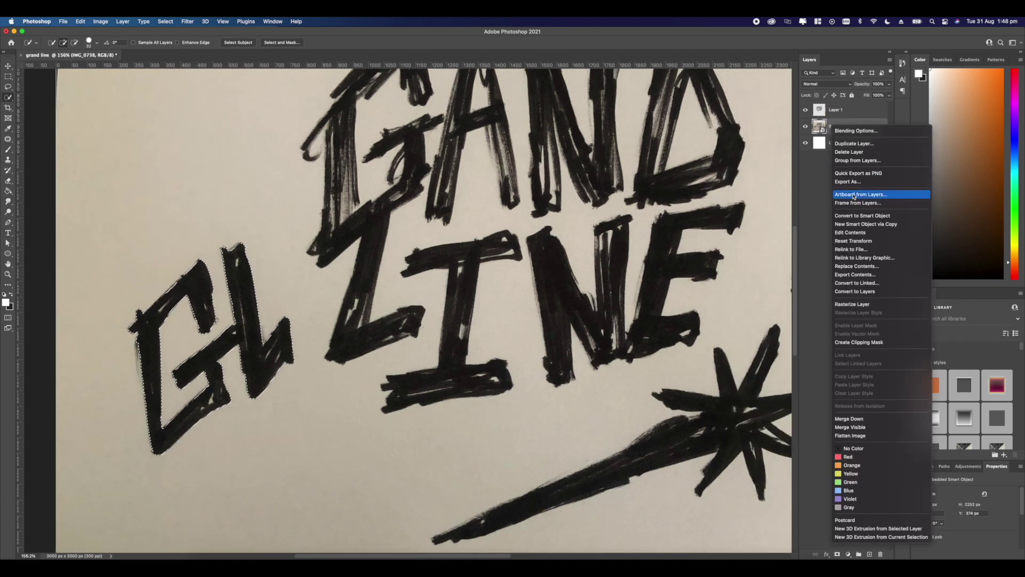
click(828, 139)
right_click(259, 349)
click(291, 417)
Step: Quick-select the shooting star on the photo layer and copy it to a new layer
click(822, 149)
scroll(466, 387, down, 4)
scroll(467, 386, right, 4)
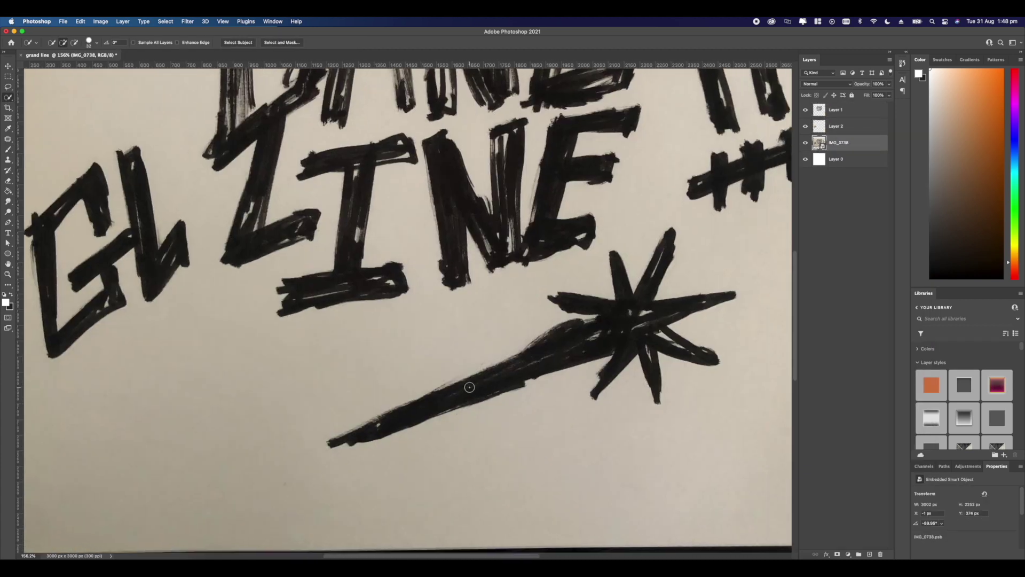
drag(466, 387, 507, 368)
scroll(550, 359, up, 3)
right_click(837, 141)
click(570, 368)
right_click(571, 368)
click(603, 437)
Step: Quick-select the two upright strokes and the crosshatched line on the photo layer and copy them to a new layer
scroll(681, 263, up, 4)
scroll(682, 263, right, 4)
click(834, 159)
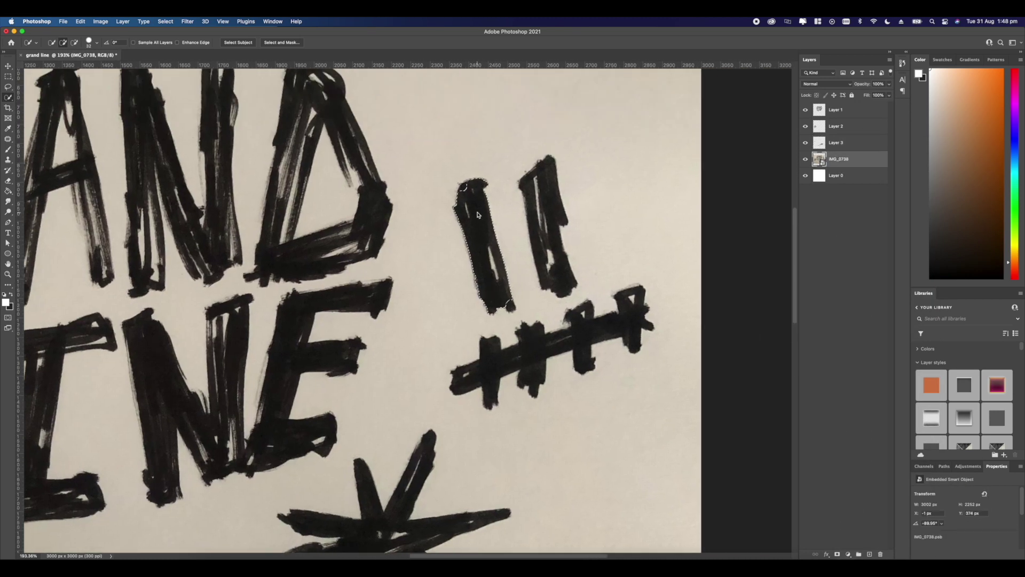
click(556, 274)
scroll(588, 331, down, 3)
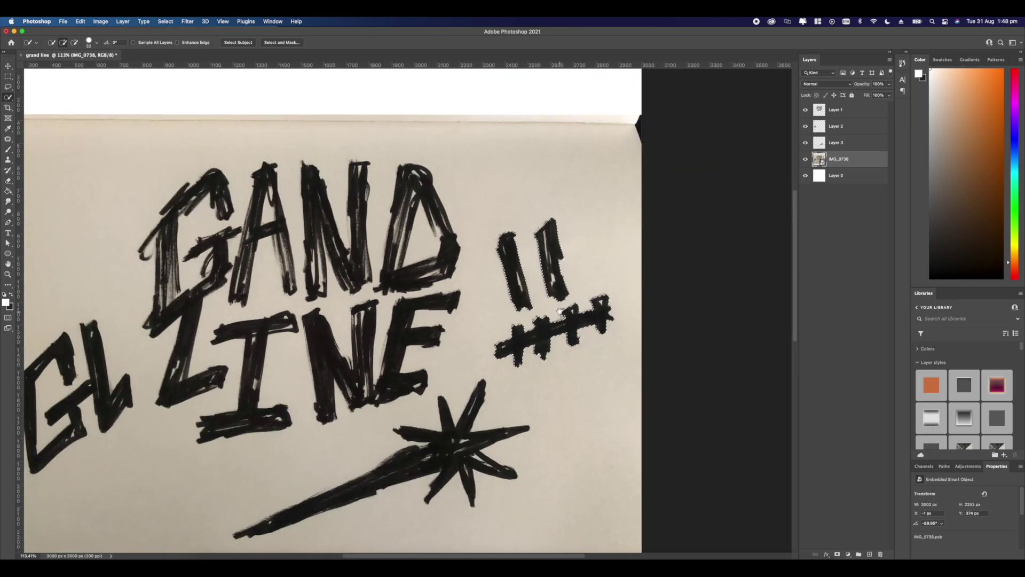
right_click(529, 281)
click(558, 356)
Step: Delete the IMG_0738 photo layer, leaving the cut-out drawings over the white background
scroll(587, 321, down, 1)
scroll(587, 320, left, 3)
click(805, 175)
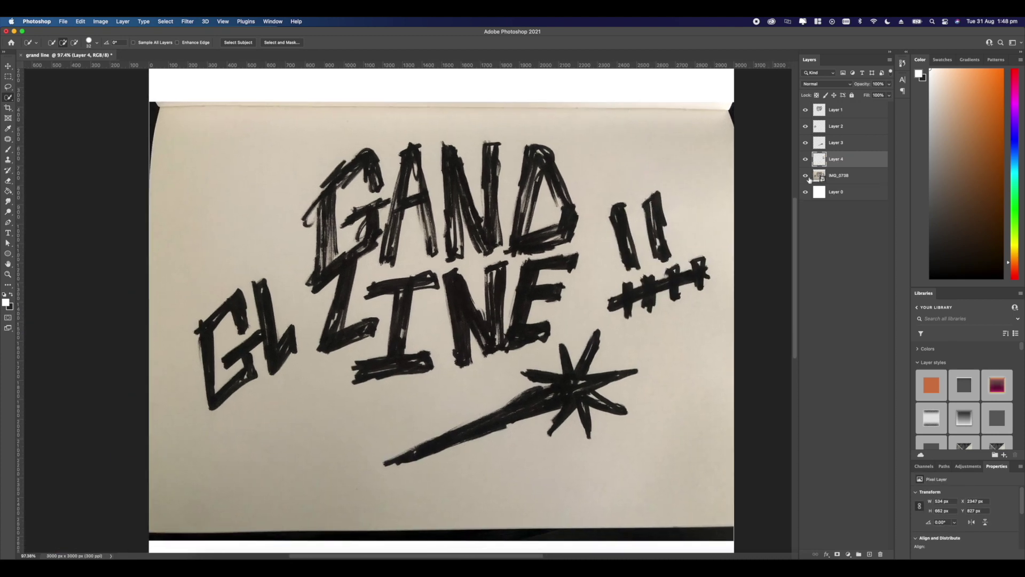
click(843, 177)
key(BackSpace)
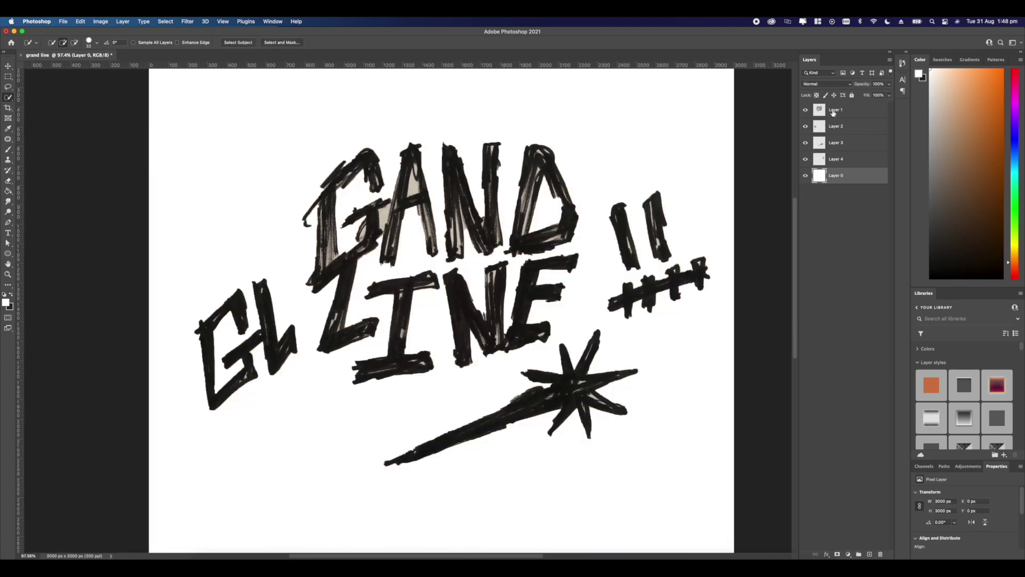
Step: Add a layer mask to the GAND LINE lettering and paint out the paper between the G and A with an 11 px hard brush
click(833, 112)
scroll(374, 224, up, 6)
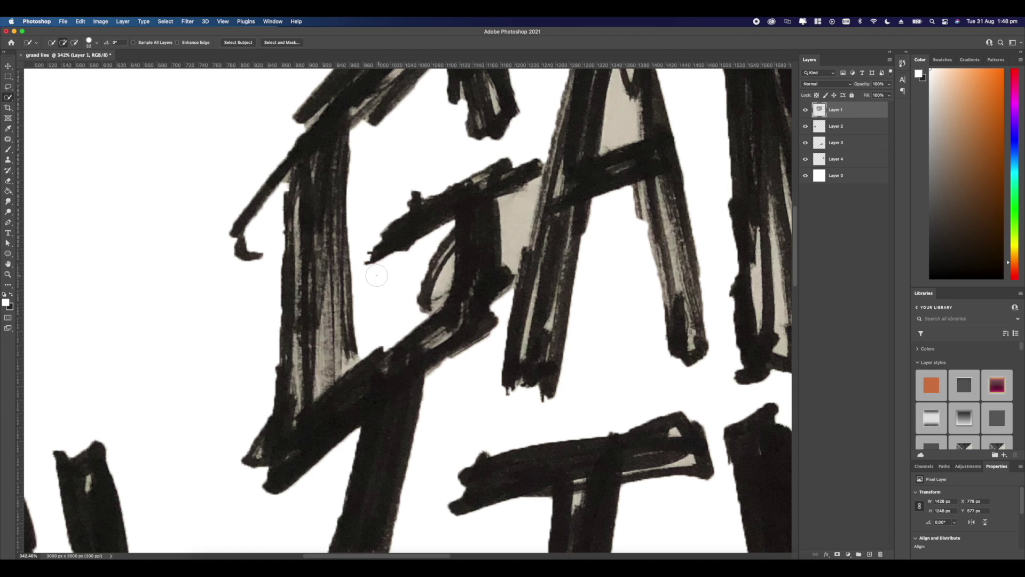
key(b)
click(837, 554)
right_click(395, 284)
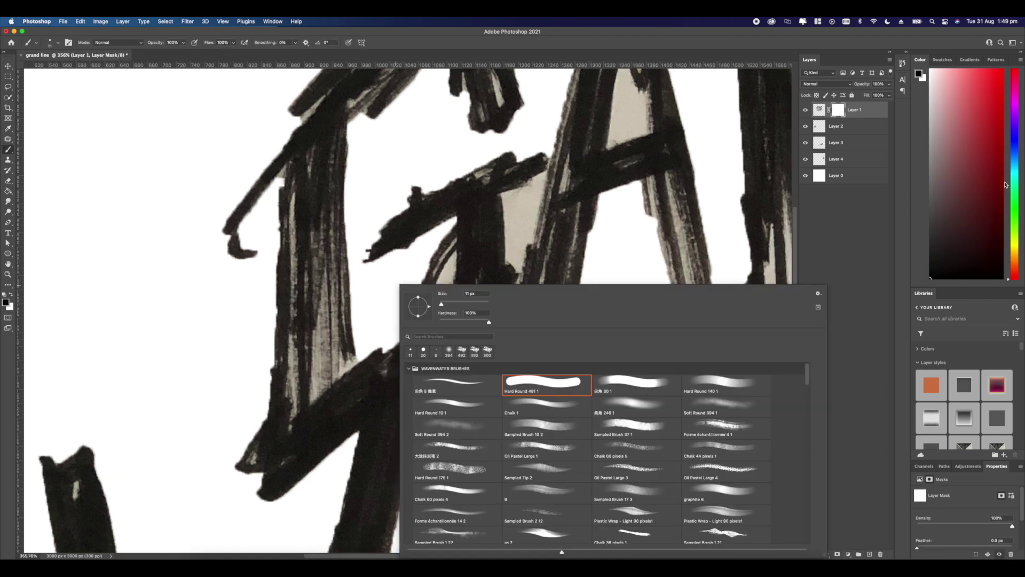
click(427, 221)
mouse_move(430, 184)
mouse_down()
mouse_move(546, 239)
mouse_move(480, 256)
mouse_up()
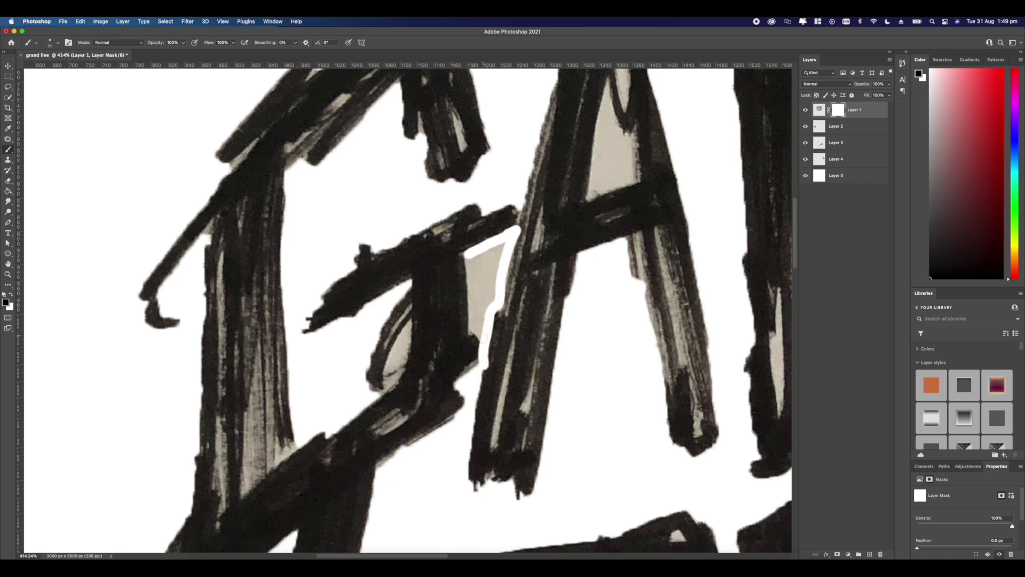
key(super+z)
mouse_move(483, 340)
mouse_down()
mouse_move(464, 251)
mouse_move(501, 261)
mouse_move(479, 370)
mouse_move(467, 327)
mouse_up()
Step: Paint out the paper inside the upper opening of the A in GAND on the layer mask
scroll(477, 320, down, 6)
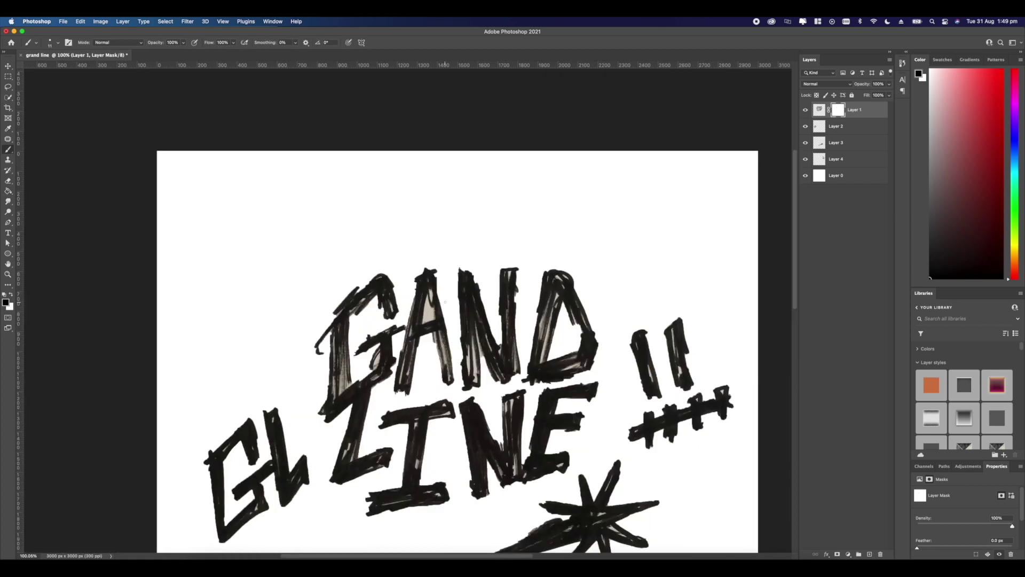
scroll(449, 314, up, 7)
mouse_move(429, 374)
mouse_down()
mouse_move(464, 198)
mouse_move(433, 376)
mouse_move(475, 339)
mouse_up()
scroll(465, 231, down, 6)
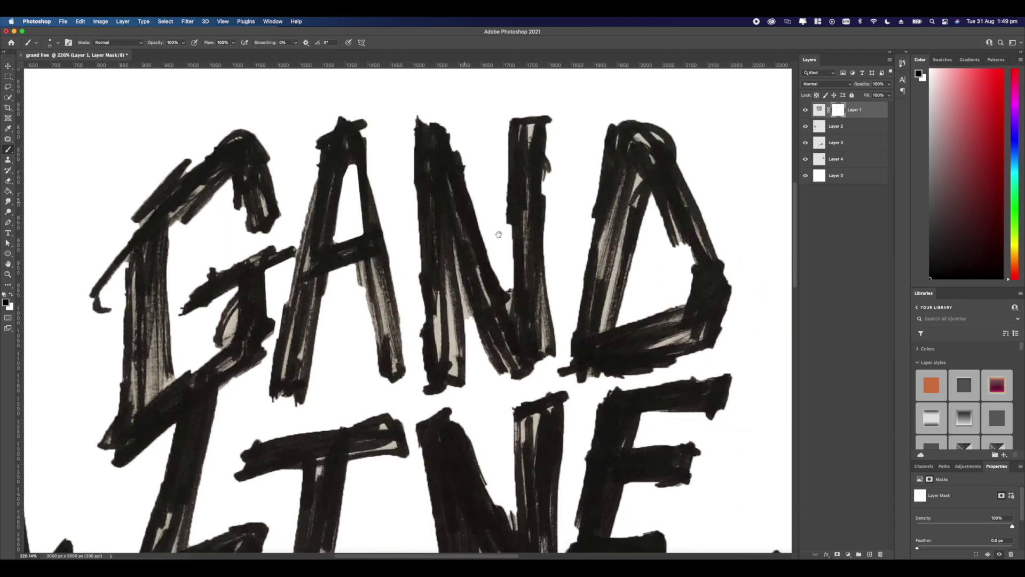
drag(499, 233, 420, 249)
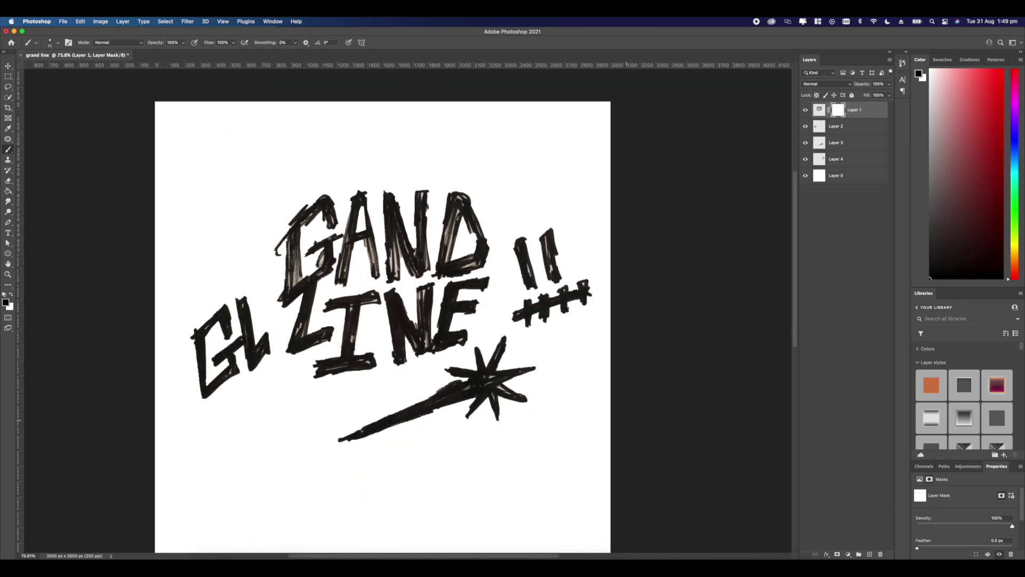
Step: Convert the masked GAND LINE lettering layer to a smart object
scroll(431, 259, left, 3)
scroll(433, 260, down, 2)
right_click(853, 122)
click(886, 234)
scroll(973, 398, down, 2)
scroll(964, 388, up, 2)
scroll(398, 214, up, 5)
scroll(384, 311, down, 5)
scroll(366, 307, down, 3)
Step: Hide the white background layer so only the cut-out drawings show
click(805, 175)
click(805, 175)
click(805, 175)
scroll(320, 249, up, 2)
scroll(321, 249, up, 2)
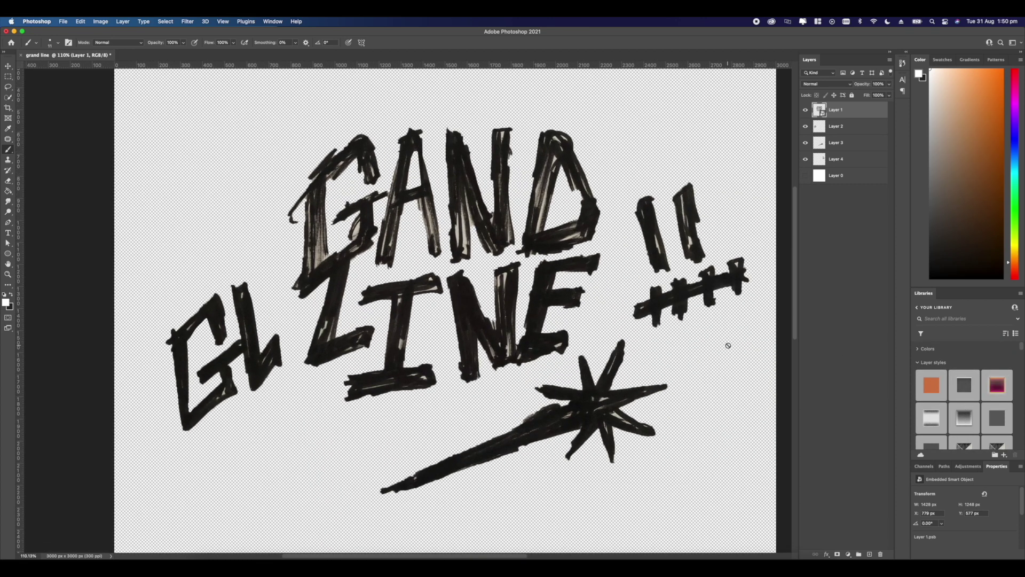
Step: Add the cut-out lettering and drawing layers to the library as graphics
click(1003, 455)
click(976, 430)
click(816, 128)
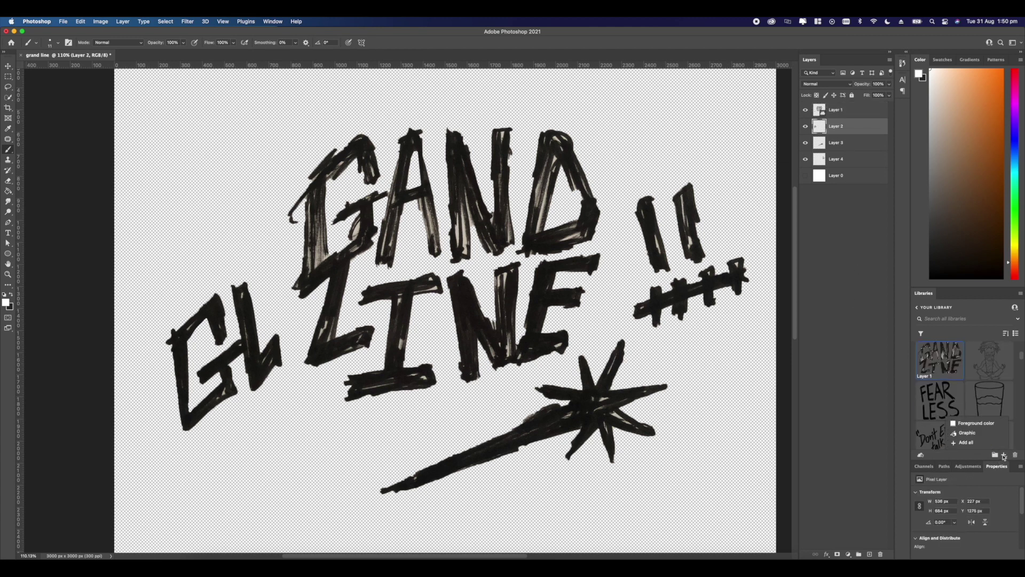
drag(840, 143, 947, 406)
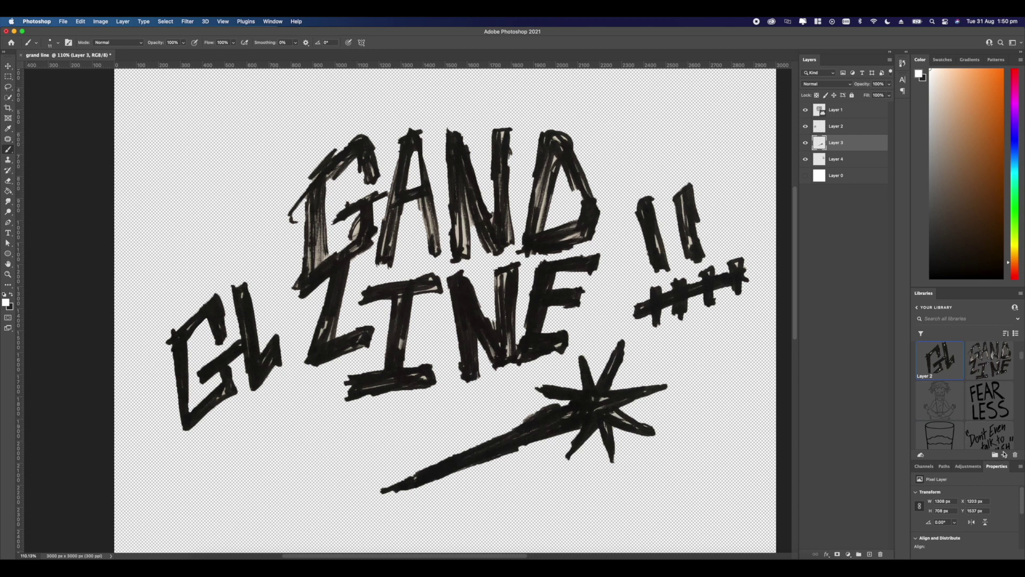
Step: Switch to Illustrator and open the library holding the saved drawings
key(super+Tab)
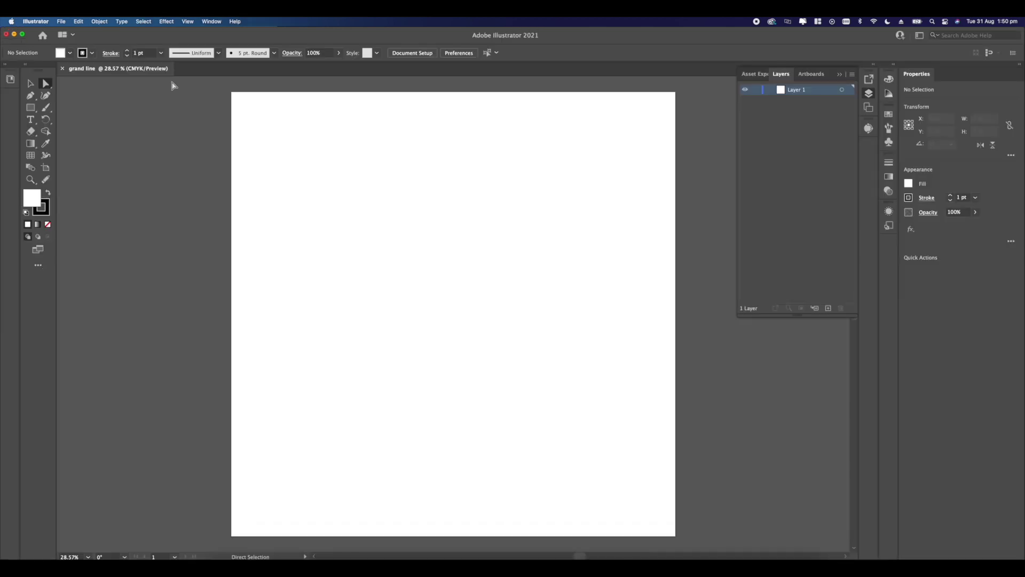
click(211, 21)
click(212, 298)
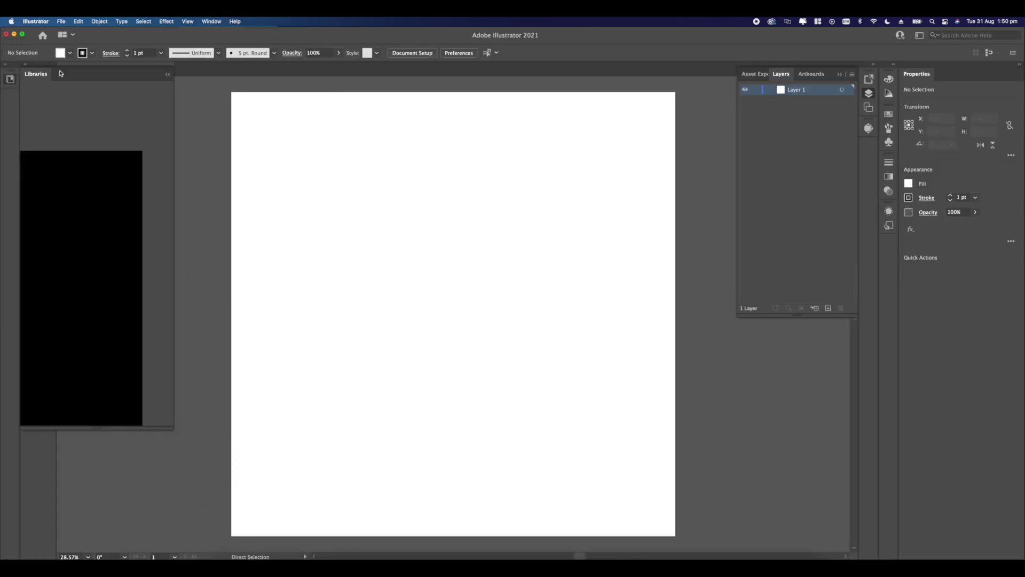
drag(64, 80, 89, 82)
scroll(92, 270, down, 5)
scroll(64, 324, up, 2)
Step: Place the GAND LINE, GL, wand and crosshatched strokes graphics from the library onto the artboard
drag(103, 276, 459, 290)
drag(50, 244, 316, 220)
drag(103, 235, 437, 218)
click(155, 75)
click(446, 349)
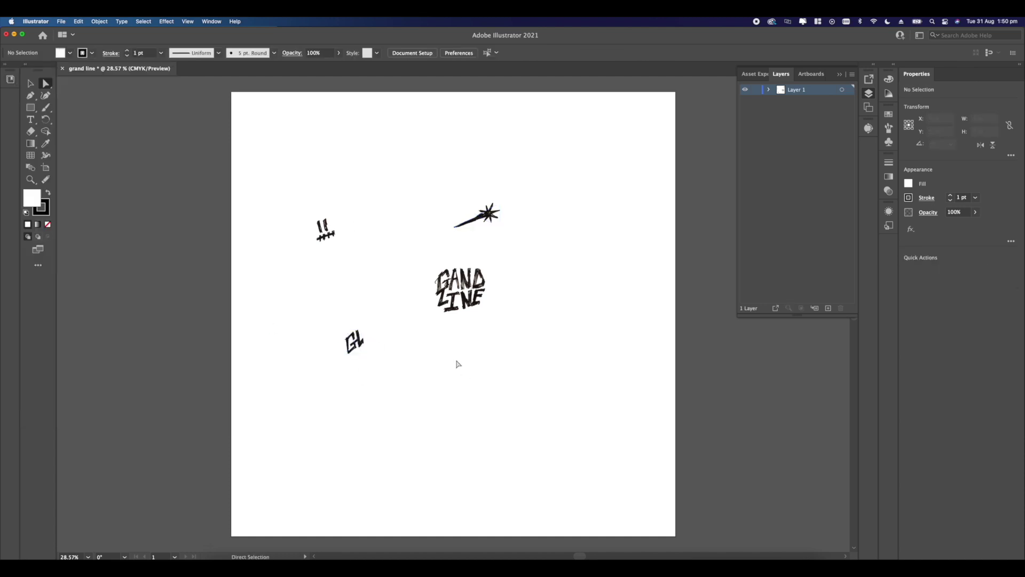
Step: Enlarge the GAND LINE lettering to about 1930 px wide and position it over the lower right of the artboard
drag(293, 189, 553, 472)
click(425, 271)
click(460, 290)
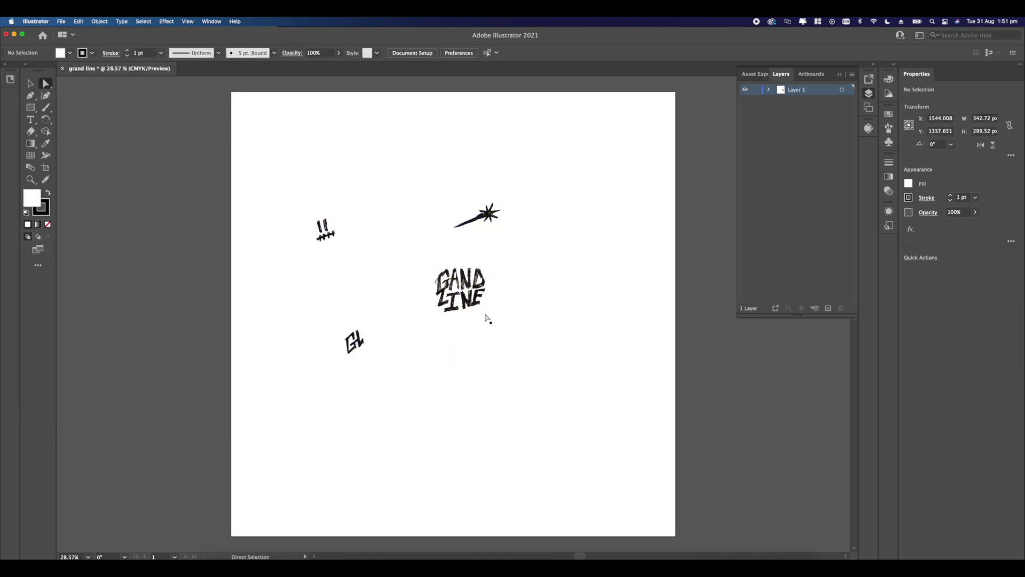
key(v)
drag(487, 314, 723, 516)
drag(589, 400, 534, 372)
Step: Image-trace the GAND LINE lettering in black and white with threshold 184, paths 53%, corners 100%, noise 1 px and white ignored
click(211, 21)
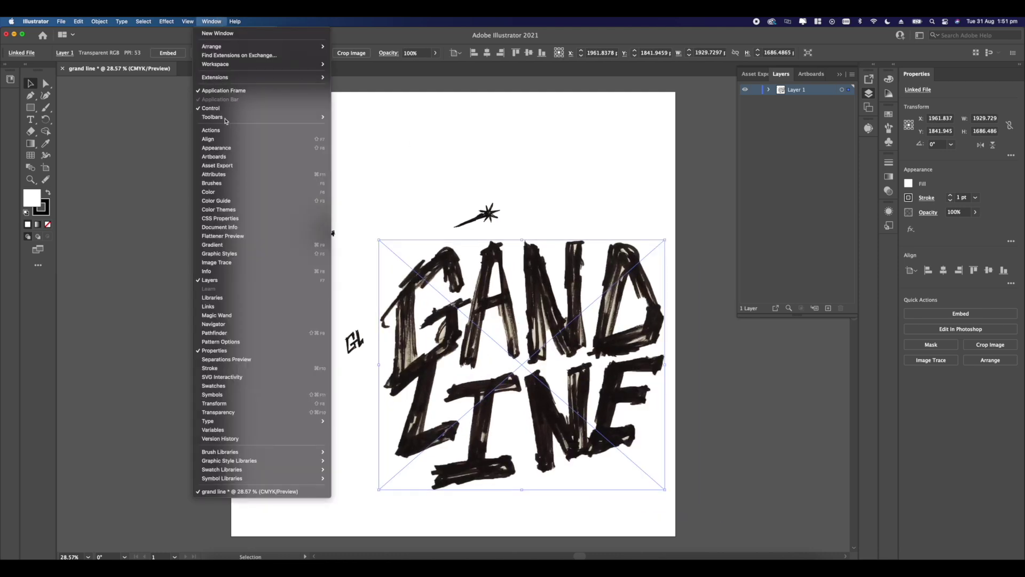
click(244, 262)
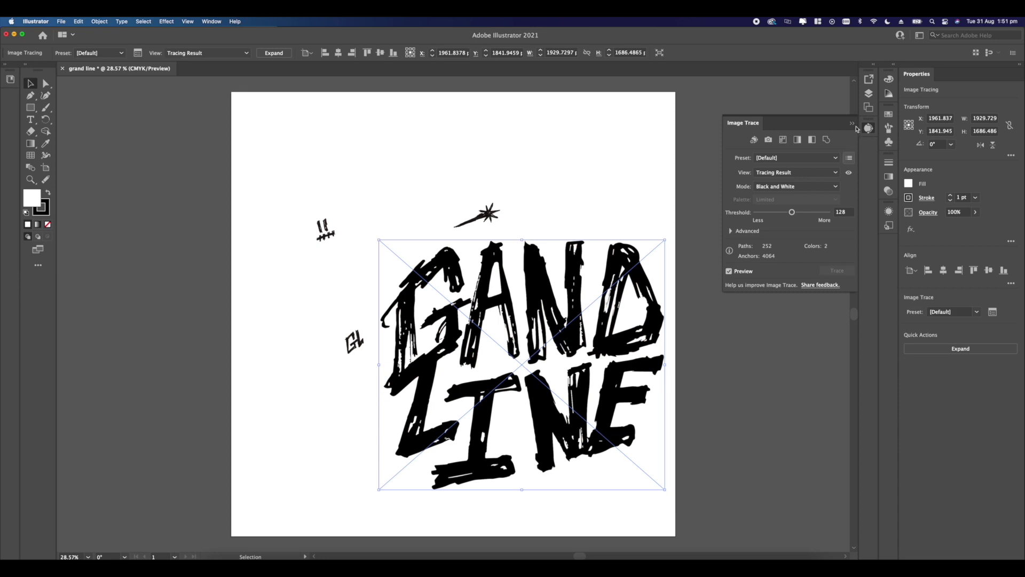
drag(799, 213, 816, 213)
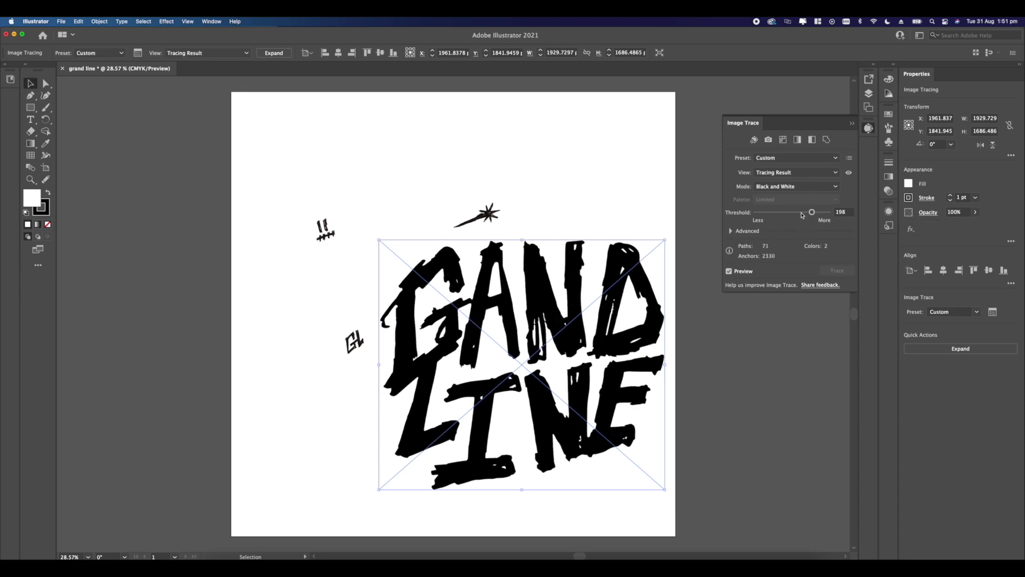
click(730, 232)
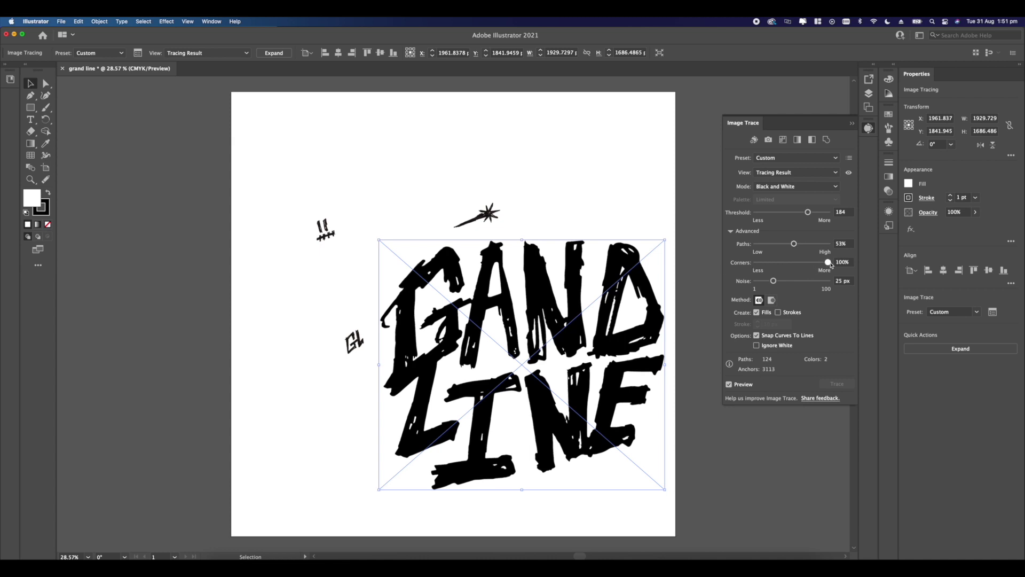
scroll(501, 316, up, 5)
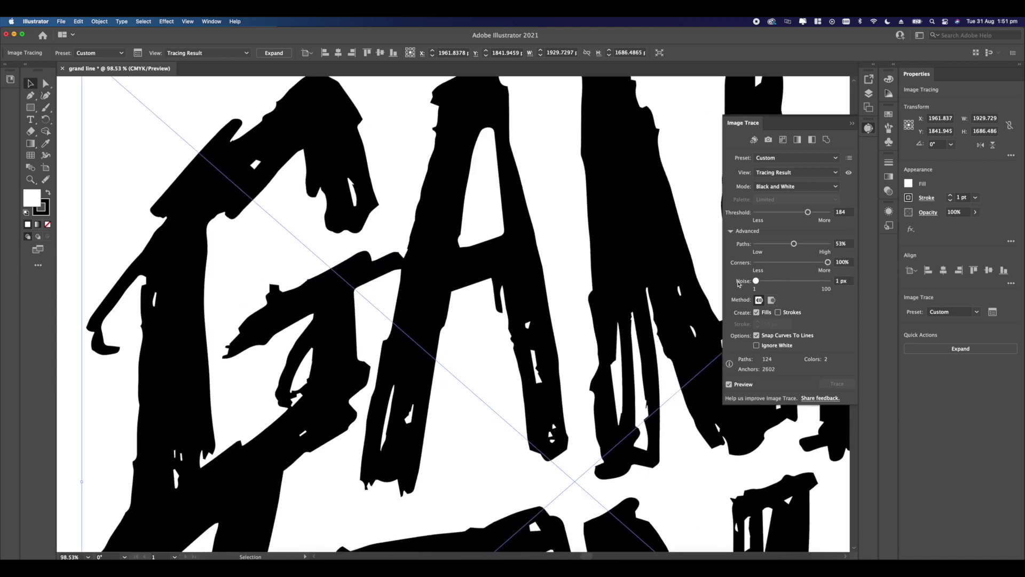
scroll(613, 327, up, 2)
scroll(366, 300, down, 10)
scroll(373, 303, up, 10)
key(super+0)
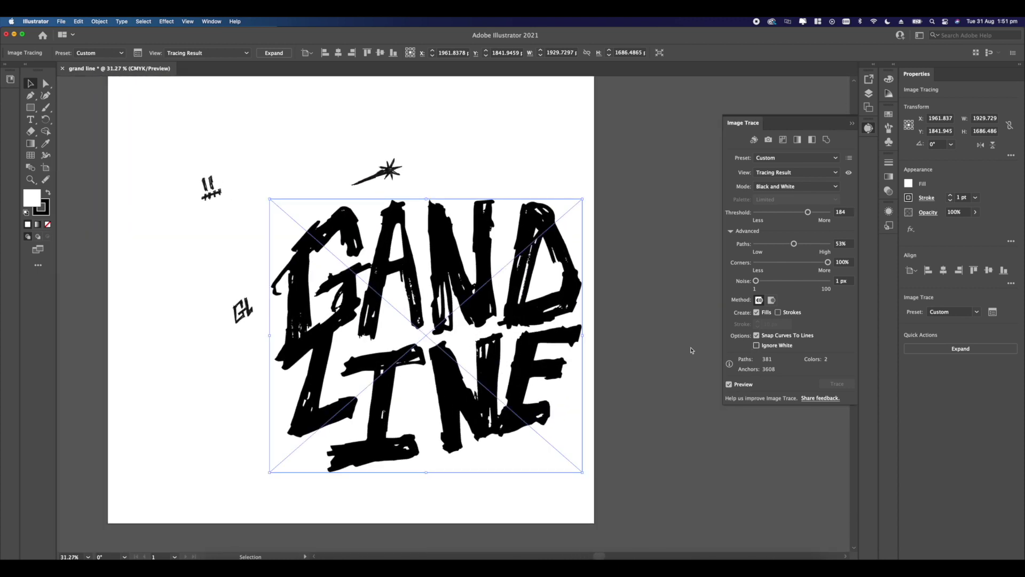
click(756, 345)
Step: Expand the traced GAND LINE lettering into vector paths and move it off the artboard to its left
scroll(556, 343, down, 3)
mouse_move(482, 341)
mouse_down()
mouse_move(637, 326)
mouse_move(676, 304)
mouse_move(643, 329)
mouse_up()
click(100, 21)
mouse_move(133, 295)
click(203, 323)
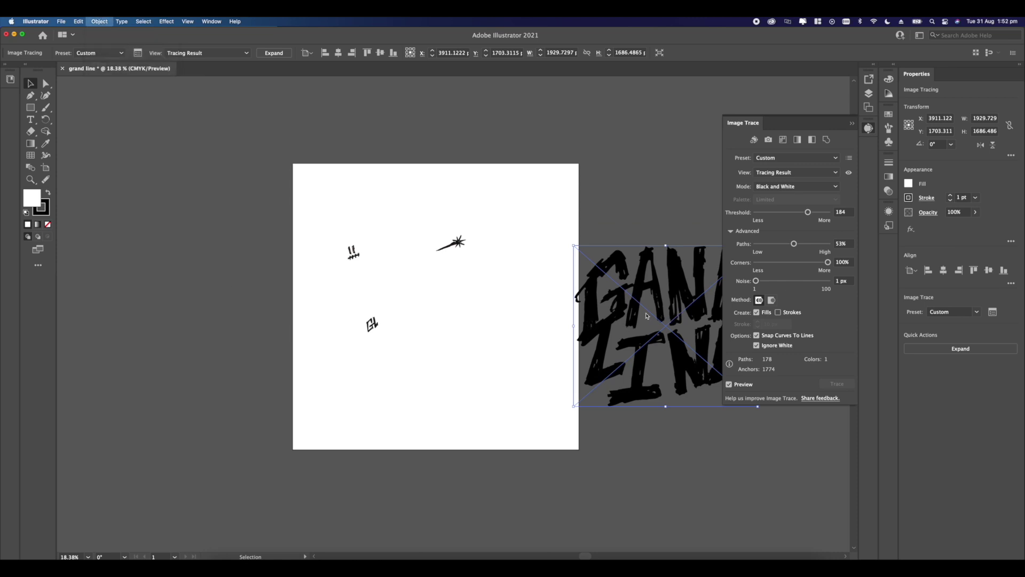
drag(672, 306, 184, 211)
drag(162, 245, 325, 275)
Step: Directly select all the GAND LINE letter shapes and fill them with red
scroll(299, 259, up, 5)
click(47, 82)
scroll(162, 103, right, 2)
click(162, 103)
scroll(275, 141, up, 1)
click(305, 162)
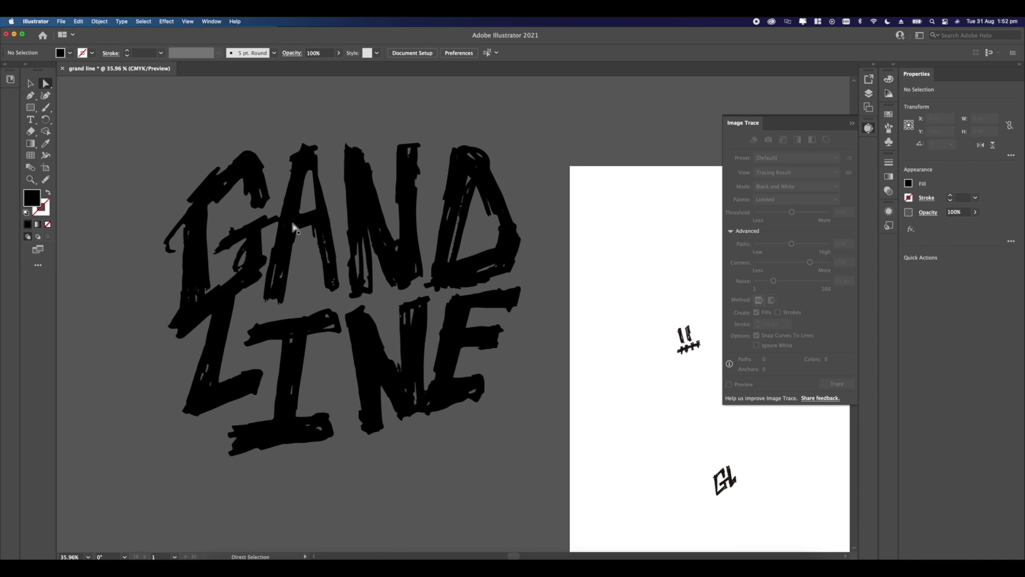
shift+click(362, 213)
shift+click(449, 252)
shift+click(417, 341)
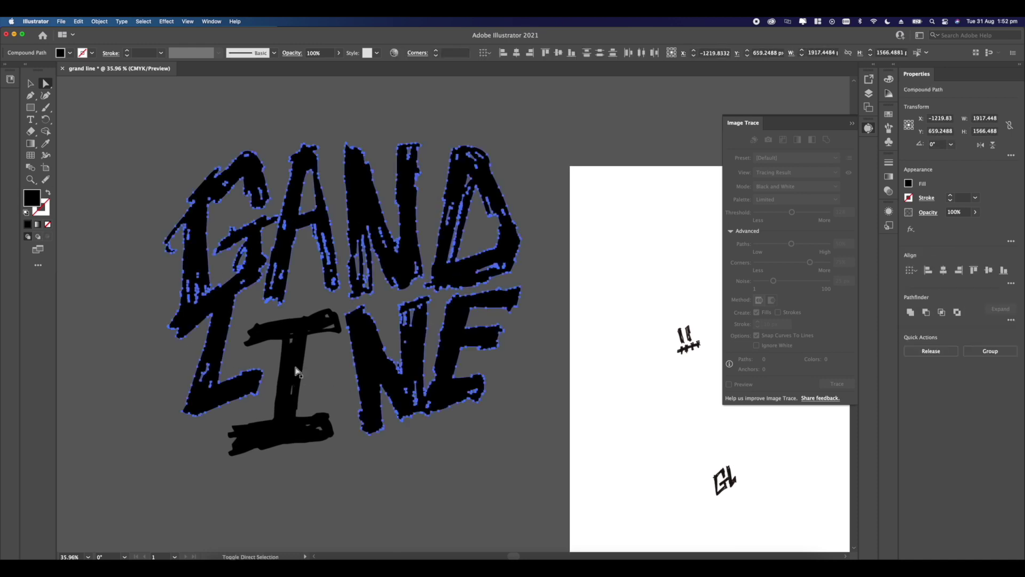
shift+click(295, 369)
click(909, 184)
click(855, 220)
click(883, 220)
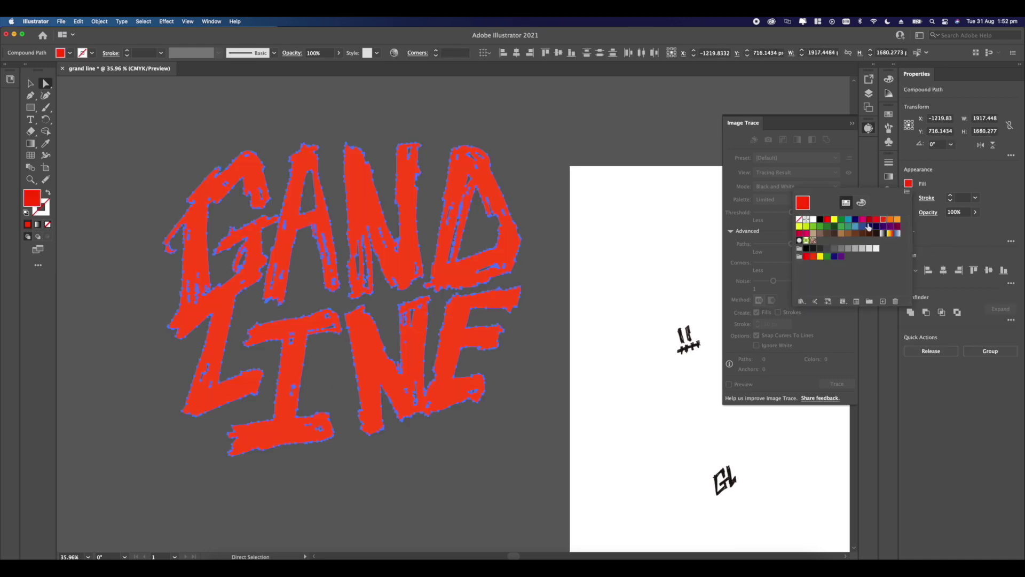
click(549, 185)
Step: Give the GAND LINE lettering group a 2 pt black stroke and no fill
scroll(512, 197, down, 1)
scroll(513, 197, left, 1)
scroll(512, 197, right, 2)
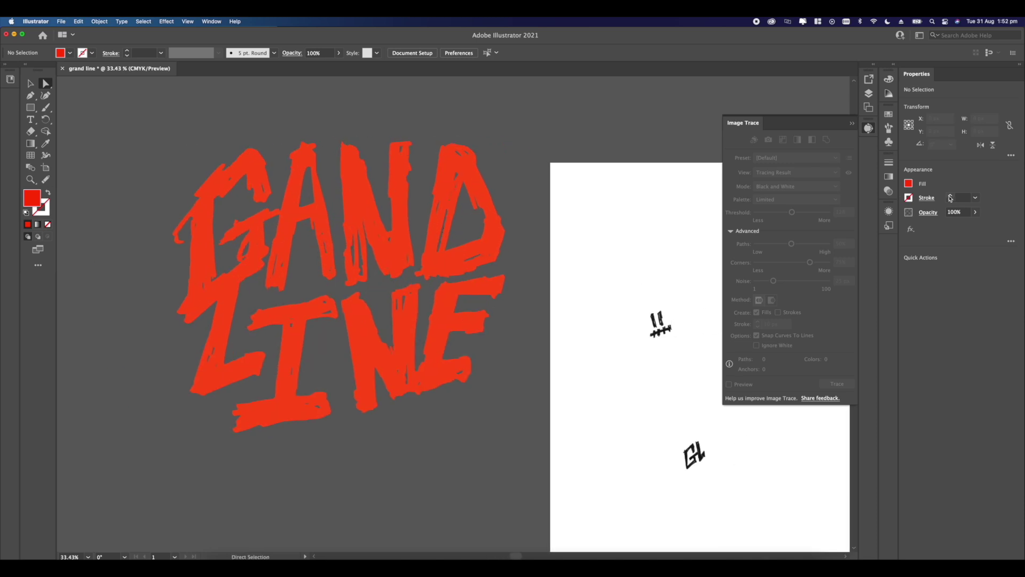
click(950, 196)
click(30, 83)
click(203, 216)
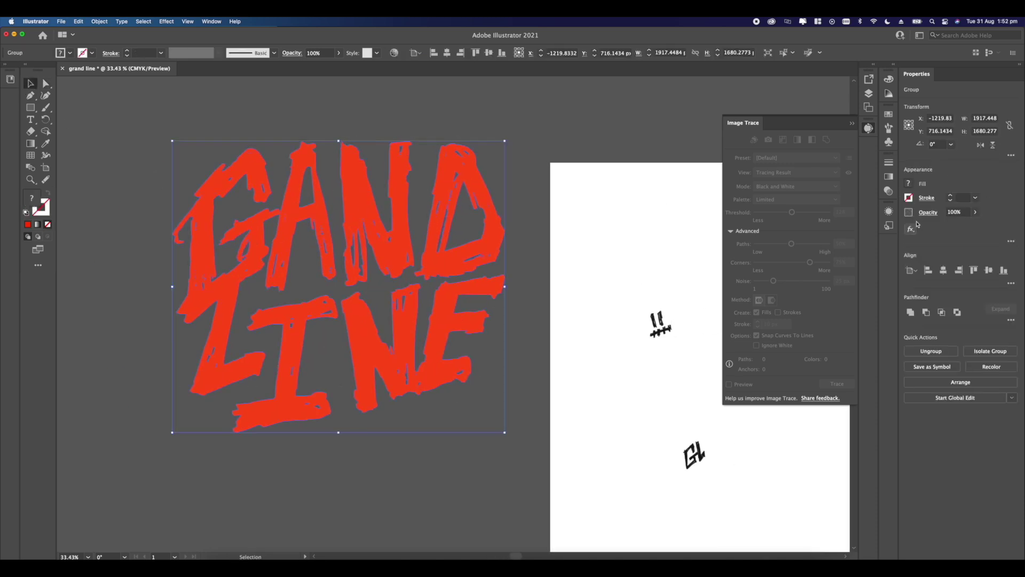
click(949, 196)
click(950, 200)
click(951, 200)
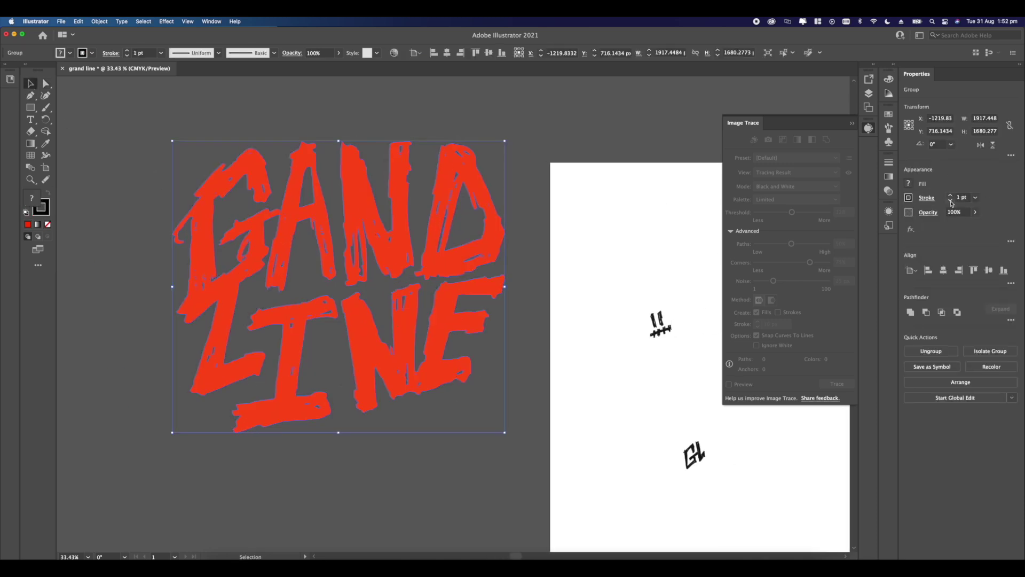
click(949, 195)
click(909, 184)
click(801, 209)
Step: Examine the outlined GAND LINE lettering up close and beside the artboard
click(513, 213)
scroll(513, 213, down, 5)
drag(515, 213, 457, 231)
scroll(457, 230, up, 5)
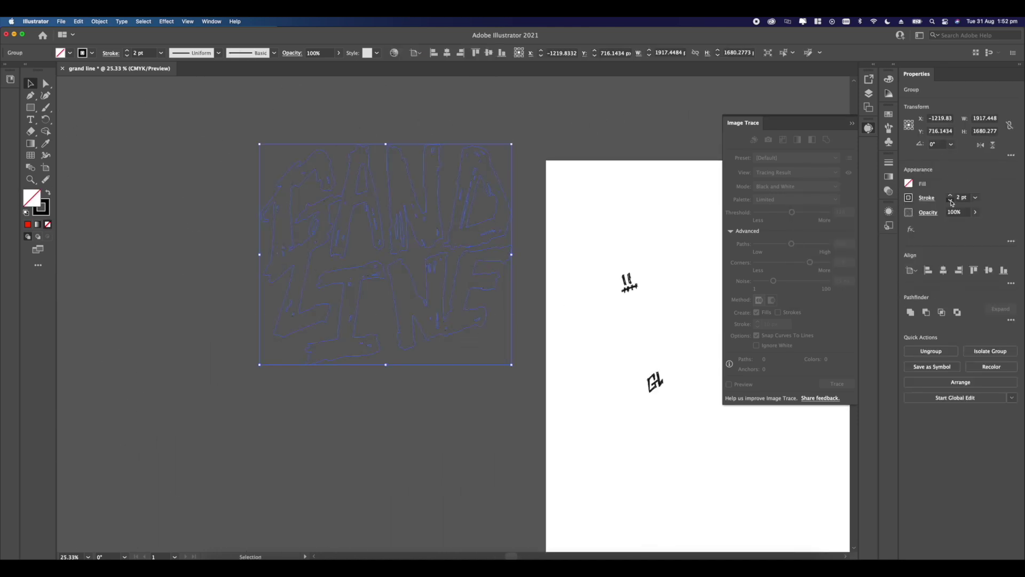
click(611, 217)
drag(611, 216, 452, 206)
scroll(206, 240, up, 5)
drag(206, 241, 242, 227)
scroll(454, 255, down, 5)
drag(453, 256, 299, 256)
scroll(555, 291, up, 4)
scroll(546, 291, down, 3)
drag(546, 290, 503, 278)
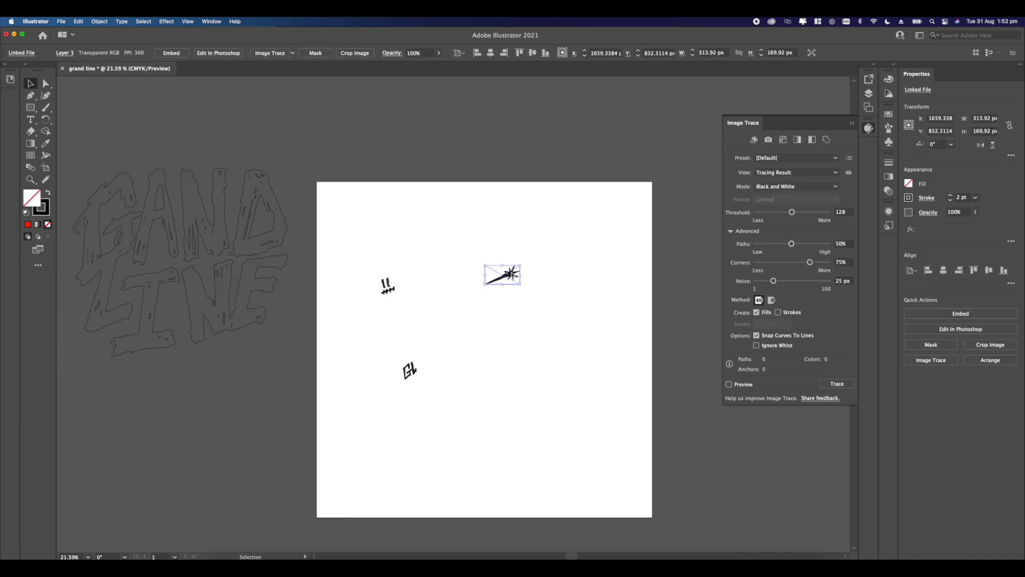
Step: Image-trace the wand drawing with noise 1 px and white ignored, and expand it into vector paths
click(511, 274)
scroll(512, 274, up, 5)
click(837, 383)
scroll(614, 311, up, 3)
click(762, 346)
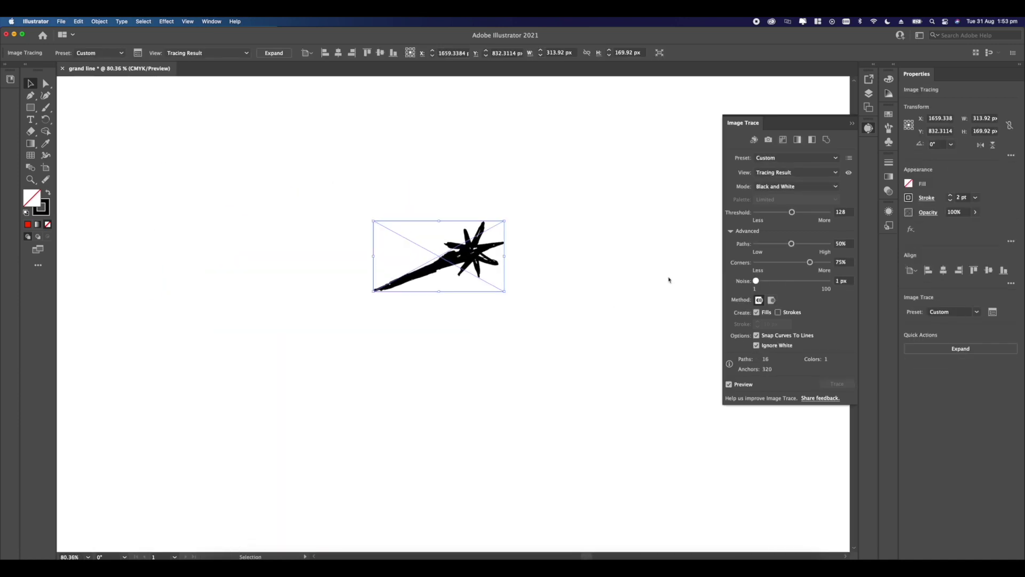
click(99, 21)
mouse_move(128, 294)
click(198, 328)
Step: Image-trace the two strokes and crosshatched line drawing with white ignored, and expand it into vector paths
scroll(376, 269, down, 5)
scroll(254, 267, up, 5)
drag(257, 231, 345, 300)
click(836, 383)
click(757, 346)
click(100, 21)
click(198, 328)
Step: Image-trace the GL lettering with white ignored and expand it into vector paths
scroll(346, 341, down, 5)
click(381, 332)
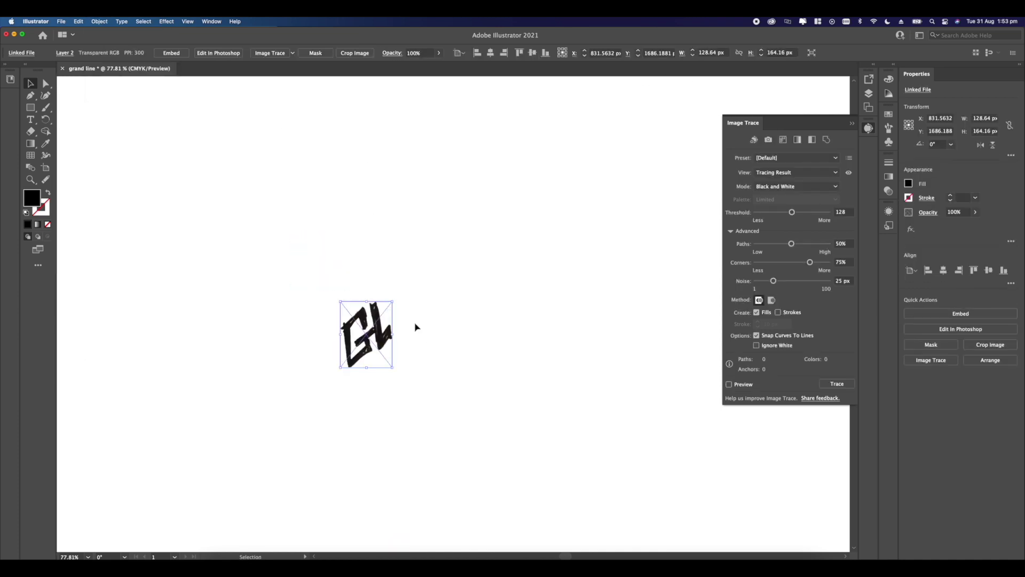
scroll(414, 325, down, 4)
click(757, 345)
click(836, 383)
click(99, 22)
click(198, 328)
Step: Enlarge the traced crosshatched strokes drawing and position it in the upper left of the artboard
click(316, 309)
scroll(287, 291, down, 5)
click(315, 213)
drag(320, 218, 469, 367)
drag(410, 321, 367, 209)
Step: Enlarge the traced GL lettering and position it below the crosshatched strokes drawing
click(363, 262)
click(341, 314)
drag(347, 323, 556, 450)
drag(411, 368, 337, 339)
click(406, 262)
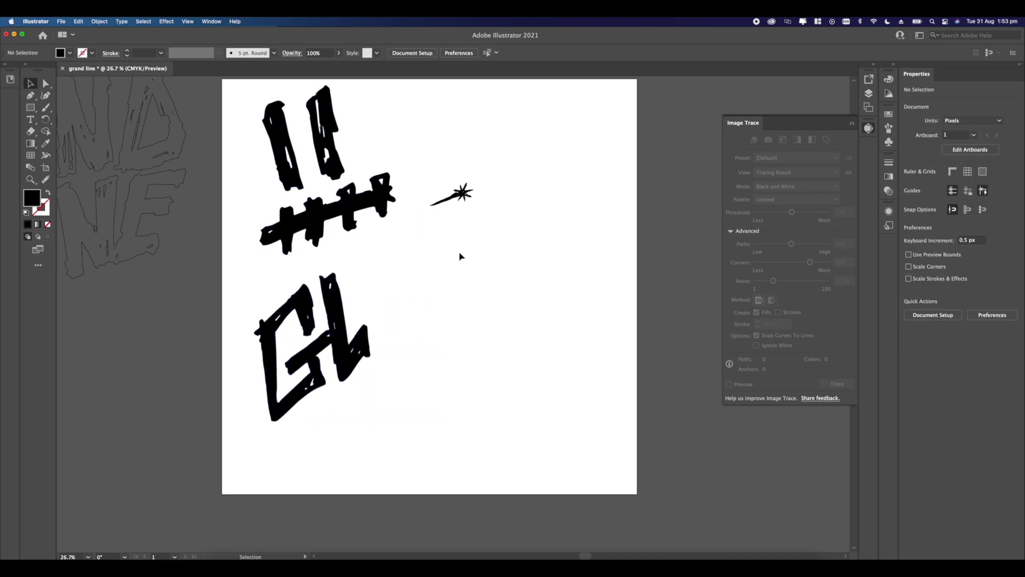
Step: Enlarge the traced wand drawing on the right half of the artboard
click(464, 192)
drag(475, 216, 583, 284)
click(543, 302)
Step: Give the strokes drawing, the GL lettering and the wand no fill and a 2 pt black stroke
scroll(536, 294, down, 3)
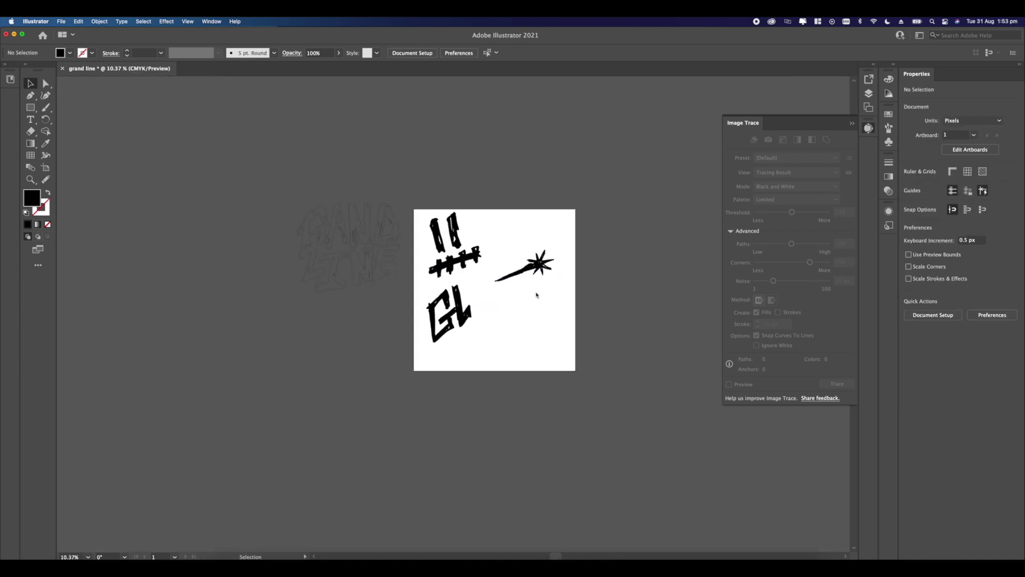
drag(383, 226, 403, 241)
click(908, 183)
click(802, 202)
click(478, 342)
Step: Move the outlined GAND LINE lettering onto the lower right of the artboard and scale it down below the wand
scroll(477, 340, up, 3)
scroll(477, 377, down, 3)
drag(347, 296, 576, 375)
drag(593, 287, 549, 326)
click(574, 318)
Step: Scale the outlined crosshatched strokes drawing down to about 786 px wide and position it above the GL lettering
scroll(532, 336, up, 5)
scroll(461, 216, down, 3)
scroll(390, 176, up, 3)
drag(268, 144, 315, 197)
drag(411, 87, 384, 122)
drag(316, 182, 318, 171)
click(869, 94)
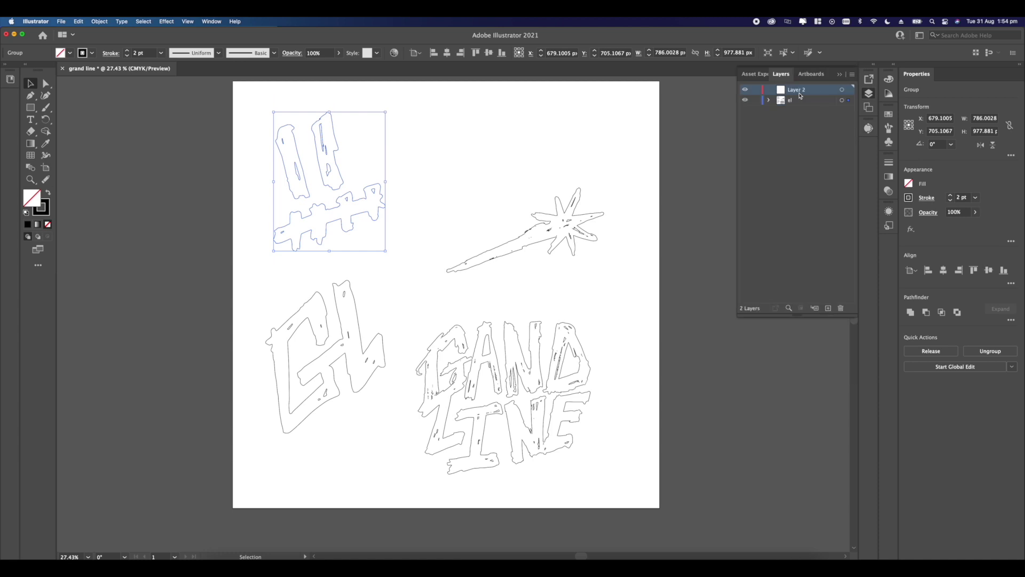
Step: Paste copies of the strokes drawing and the wand onto a new layer named design, with the original layer el hidden
click(454, 184)
drag(267, 120, 611, 257)
click(745, 100)
click(808, 91)
key(super+v)
Step: Reposition the strokes drawing copy on the design layer and give it a black fill and no stroke
click(376, 284)
drag(309, 308, 370, 372)
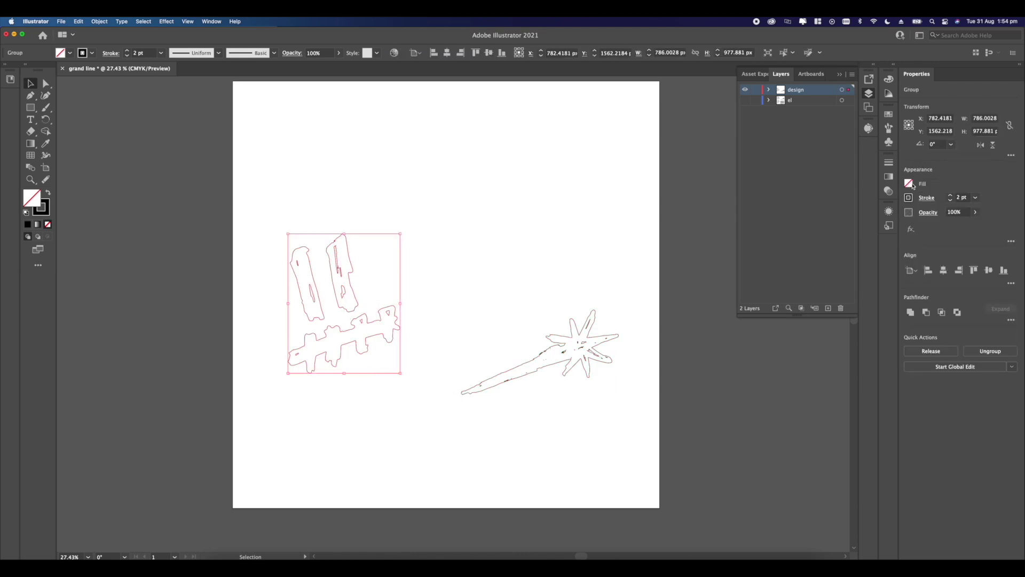
click(908, 183)
click(822, 220)
click(907, 198)
click(800, 234)
Step: Move the wand to the artboard's right edge and the black strokes drawing to the upper middle
drag(487, 296, 590, 384)
drag(580, 350, 409, 255)
drag(449, 215, 426, 188)
key(super+z)
drag(410, 252, 634, 295)
mouse_move(248, 250)
mouse_down()
mouse_move(304, 303)
mouse_move(498, 193)
mouse_up()
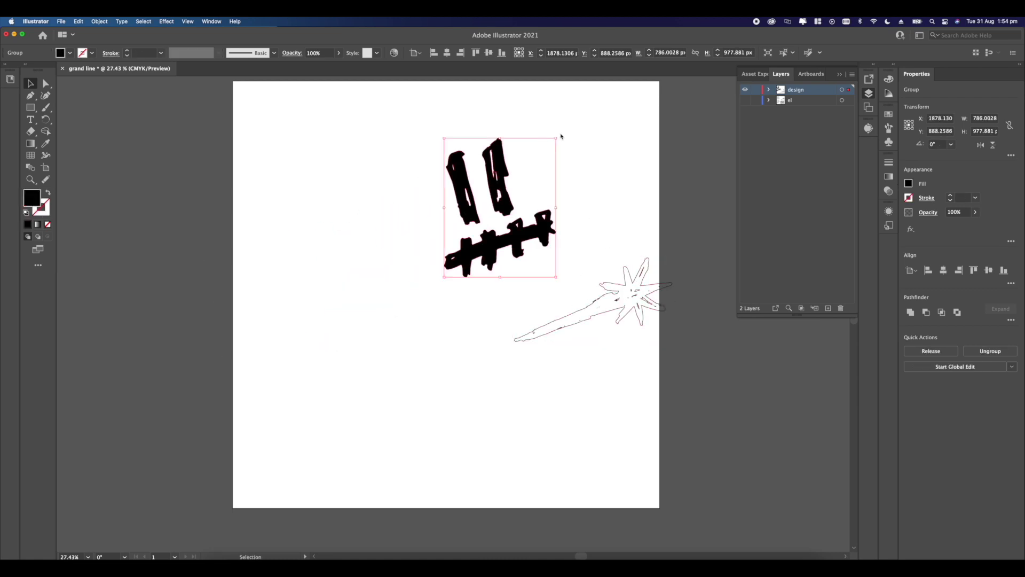
Step: Rotate the black strokes drawing upright and move it toward the artboard's centre
drag(560, 134, 579, 153)
drag(507, 195, 442, 275)
click(557, 339)
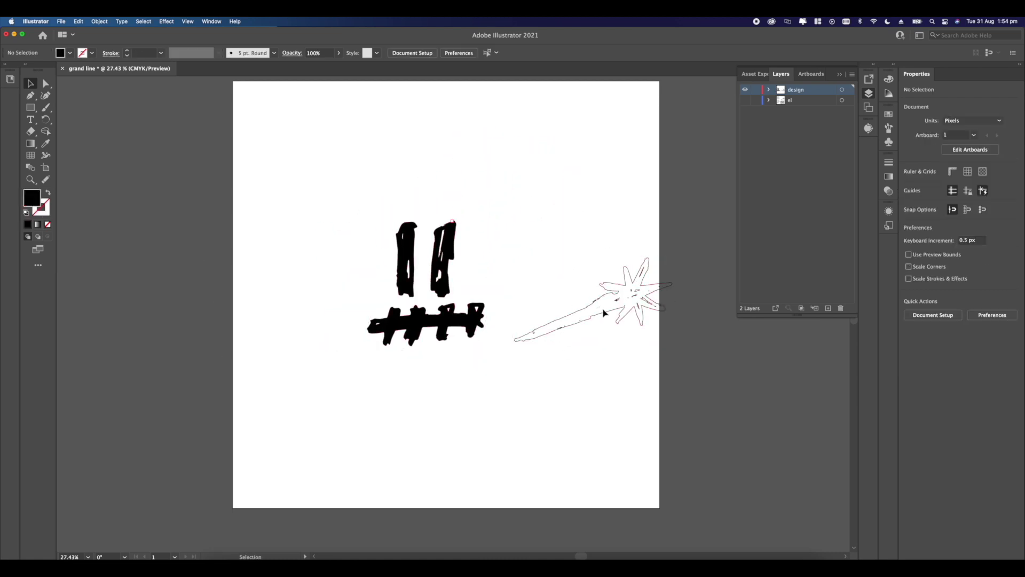
Step: Move the wand over the black strokes, rotate it by 27°, and place a copy of it to the left
drag(608, 315, 459, 288)
drag(529, 232, 499, 196)
drag(469, 246, 365, 234)
Step: Mirror the wand copy horizontally and position both wands so they cross over the black strokes
right_click(350, 274)
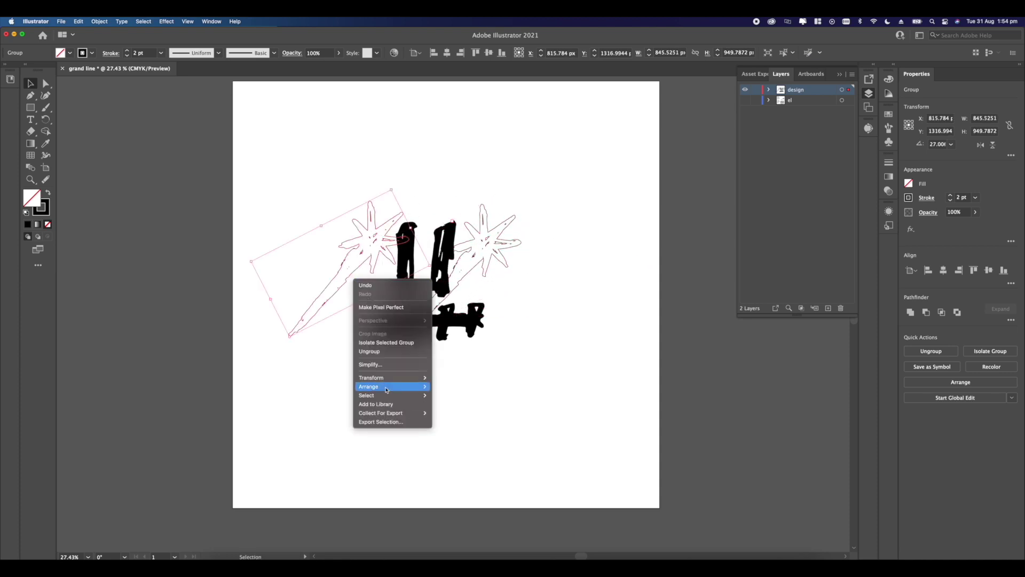
mouse_move(385, 379)
click(459, 414)
click(825, 261)
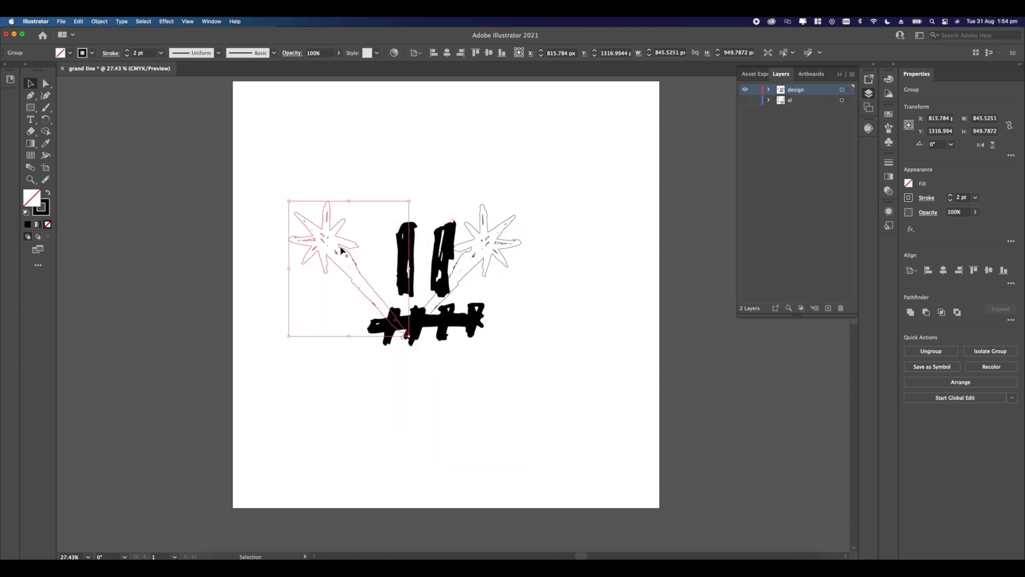
drag(340, 248, 393, 251)
click(477, 271)
drag(472, 272, 460, 275)
Step: Fill both crossed wands with black and send them behind the strokes drawing
click(375, 231)
shift+click(473, 240)
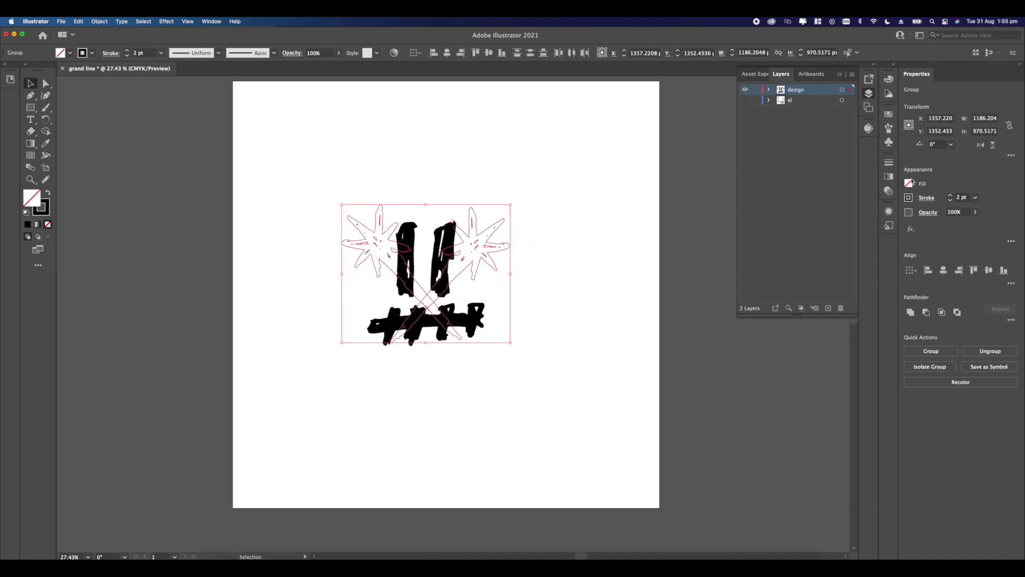
click(910, 182)
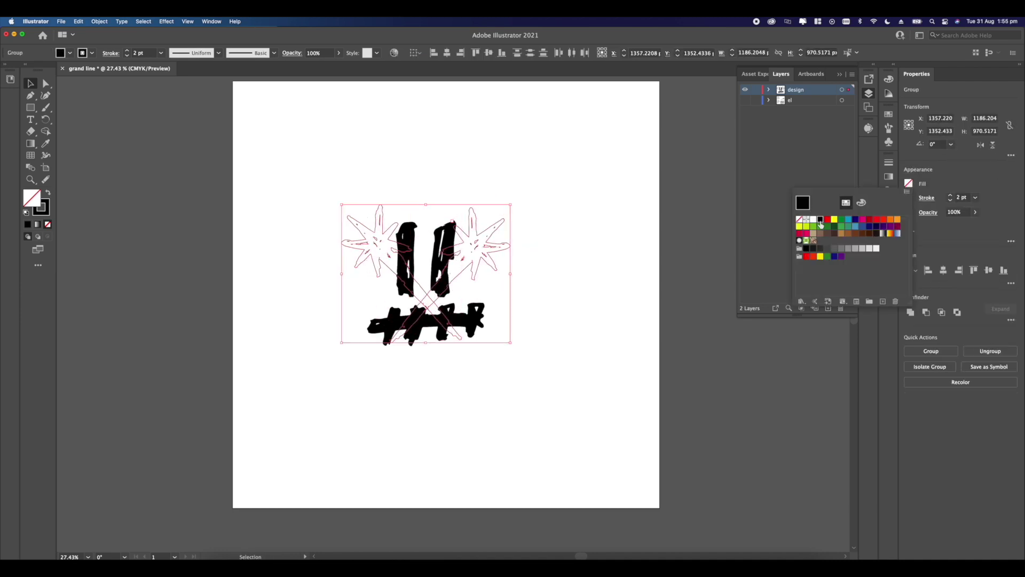
click(821, 220)
key(super+equal)
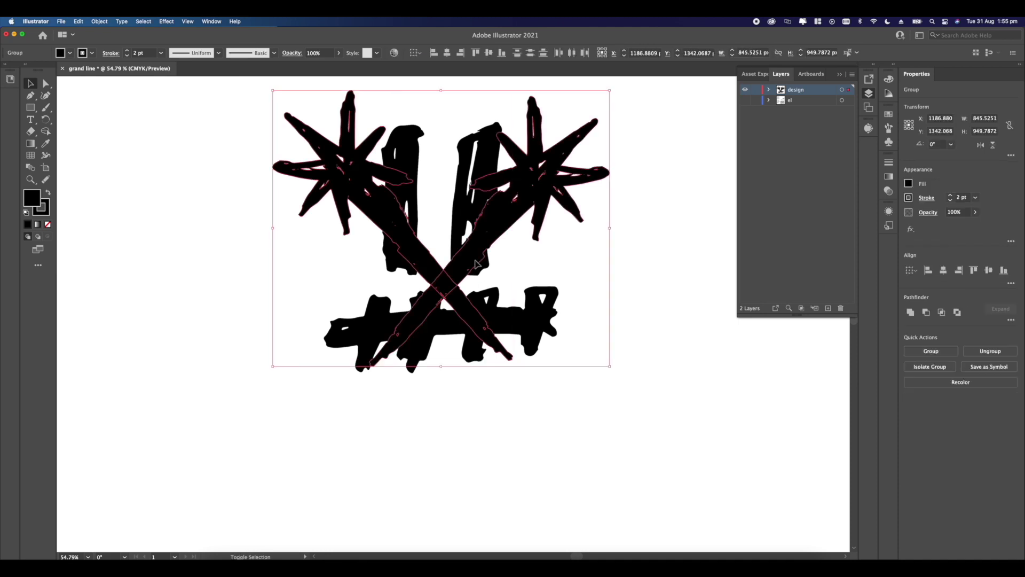
right_click(476, 264)
mouse_move(492, 354)
click(849, 200)
Step: Try dark green, yellow, red and orange fills on the two crossed wands
click(908, 183)
click(834, 227)
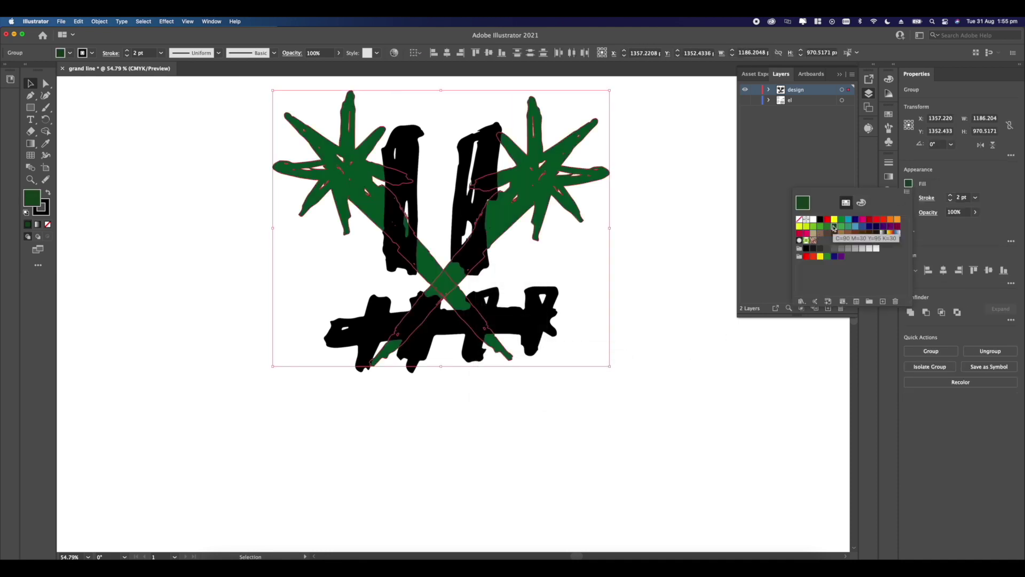
click(850, 230)
click(806, 226)
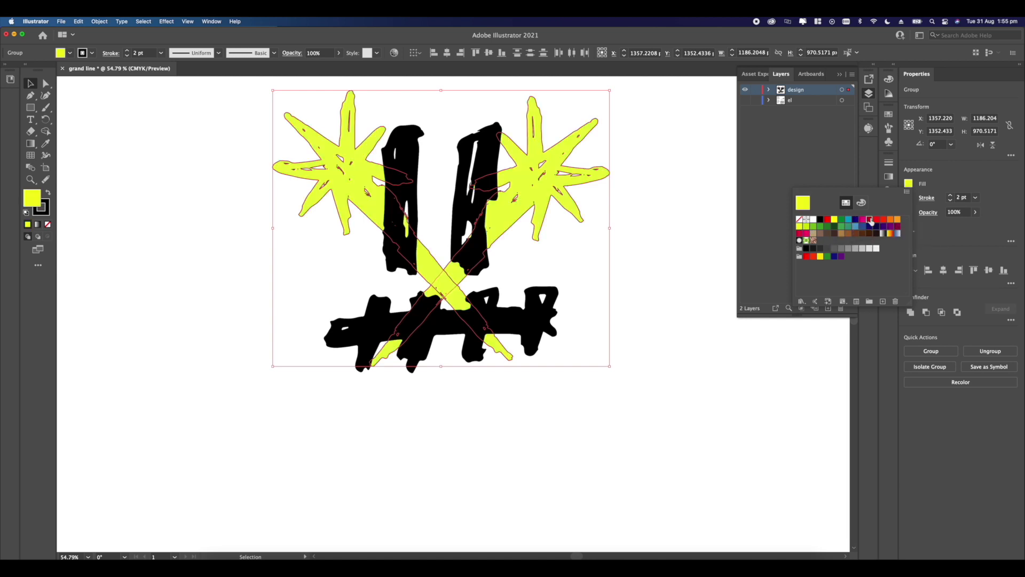
click(870, 220)
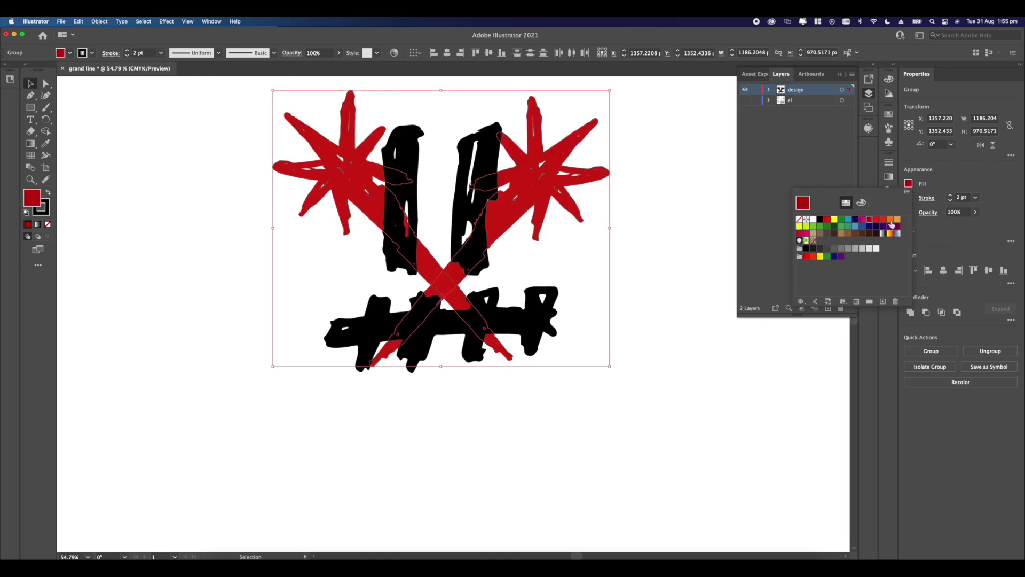
click(891, 220)
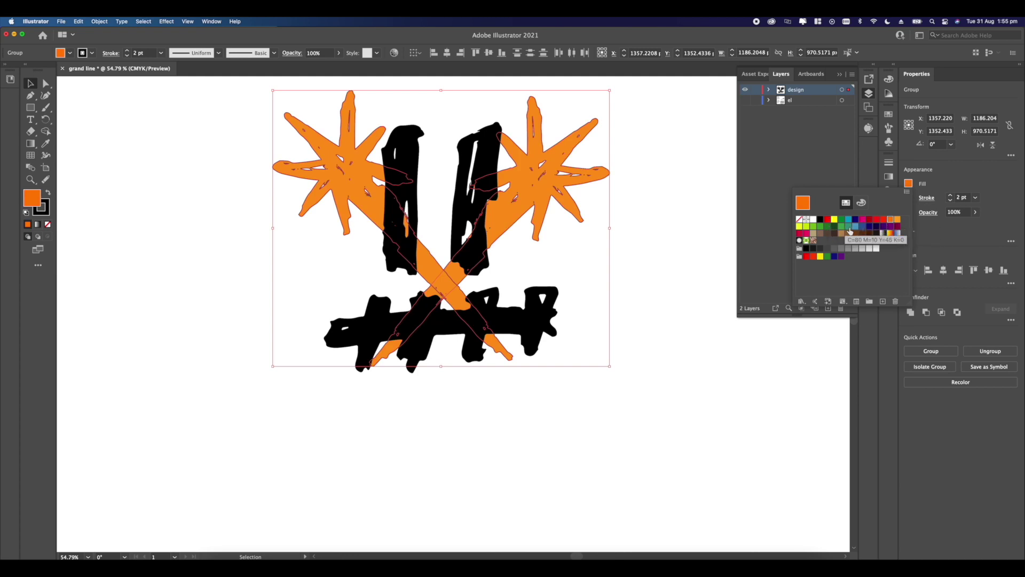
Step: Give the two crossed wands a light blue fill and no stroke
click(625, 248)
click(548, 216)
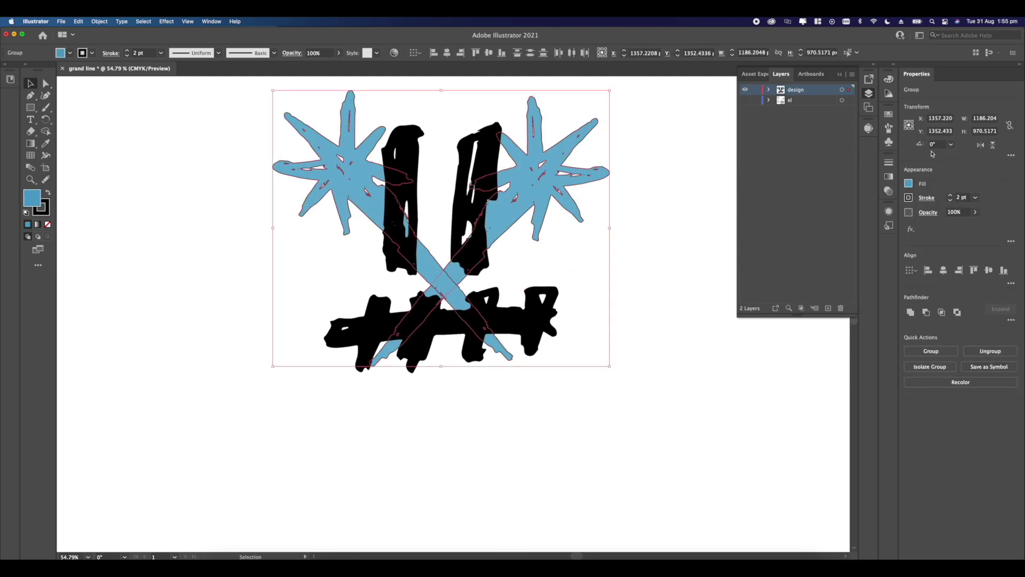
click(908, 198)
click(799, 234)
click(693, 263)
Step: Group the strokes drawing with the crossed wands, scaled to about 1008 px wide, in the artboard's upper-left area
drag(439, 280, 457, 299)
drag(525, 207, 492, 226)
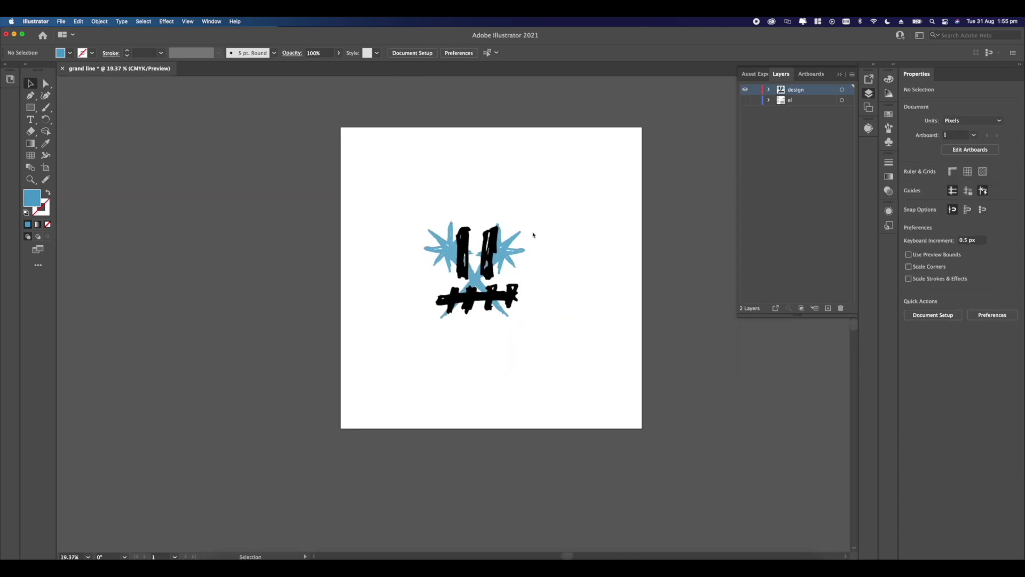
right_click(412, 188)
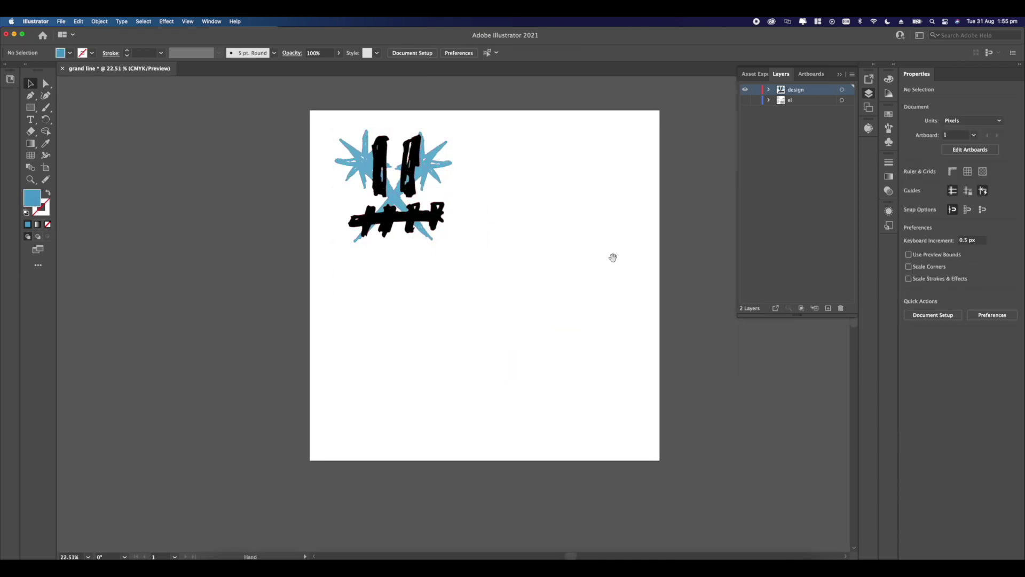
click(577, 261)
Step: Copy the GAND LINE lettering onto the design layer, hide layer el, and place the lettering below the strokes artwork
click(563, 426)
key(super+c)
click(843, 89)
click(745, 100)
click(572, 176)
key(super+v)
drag(438, 311, 426, 350)
Step: Apply the crossed wands' light blue fill and missing stroke to the GAND LINE lettering with the Eyedropper
click(908, 183)
click(45, 144)
click(396, 174)
key(v)
click(465, 262)
scroll(481, 275, up, 3)
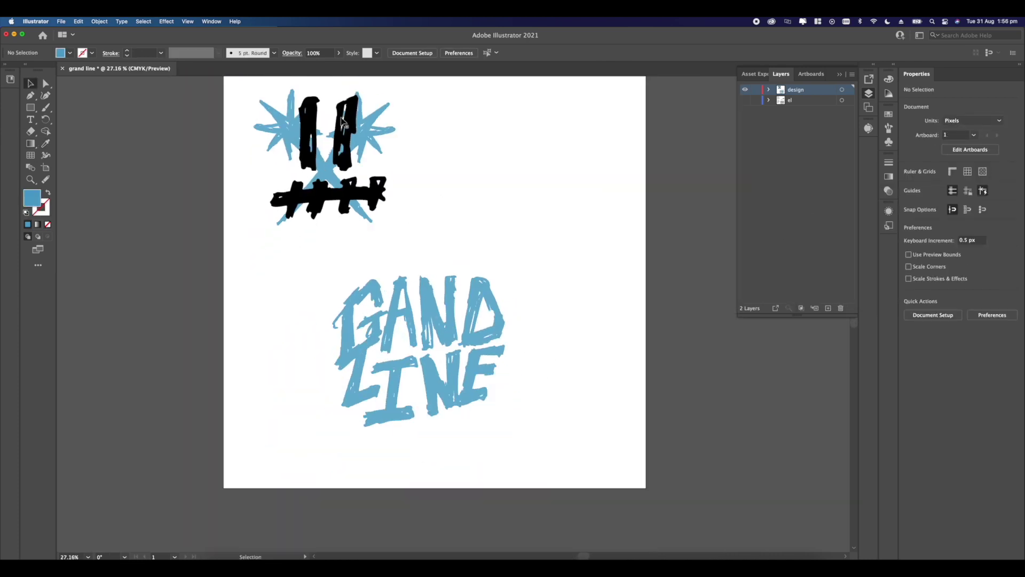
Step: Copy the wand from layer el onto the design layer, hide el again, and place the wand across the GAND LINE lettering
click(745, 100)
click(510, 229)
key(super+c)
click(745, 101)
click(841, 89)
click(549, 207)
key(super+v)
drag(531, 271, 481, 304)
drag(556, 259, 535, 235)
Step: Give the pasted wand a solid fill and move it behind the GAND LINE lettering
click(908, 184)
click(824, 219)
click(636, 233)
click(769, 89)
drag(510, 297, 509, 309)
Step: Fill the GAND LINE lettering with black and match the wand behind it to the crossed wands' blue
click(374, 331)
click(908, 183)
click(823, 220)
click(518, 307)
click(46, 143)
click(267, 128)
key(v)
click(238, 141)
Step: Move the GAND LINE lettering with its wand to the artboard's upper right and adjust its size beside the strokes artwork
scroll(491, 190, up, 5)
scroll(481, 193, down, 5)
scroll(432, 209, up, 3)
scroll(433, 209, down, 5)
drag(331, 266, 513, 411)
drag(427, 346, 504, 195)
drag(581, 132, 560, 148)
drag(496, 203, 510, 188)
click(440, 325)
Step: Group the GAND LINE lettering with its blue wand
click(539, 200)
shift+click(540, 199)
right_click(547, 228)
click(564, 295)
click(535, 302)
Step: Copy the GL lettering from layer el onto the design layer, hide el, and place it below the other artwork
click(745, 121)
drag(299, 311, 386, 380)
key(super+c)
click(745, 121)
click(842, 89)
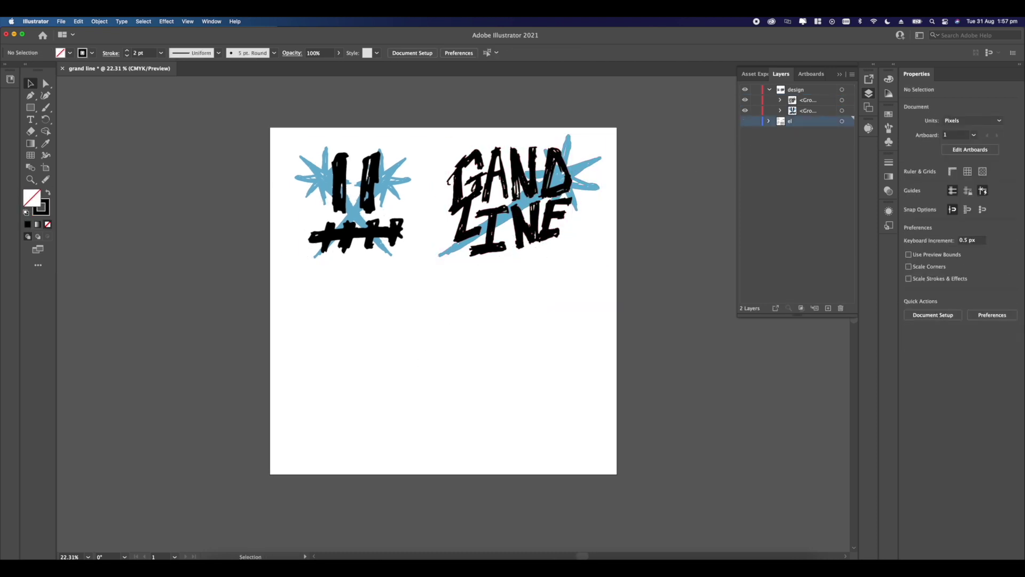
key(super+v)
drag(441, 292, 404, 347)
Step: Give the GL lettering a black fill and no stroke
click(909, 184)
click(820, 220)
click(908, 197)
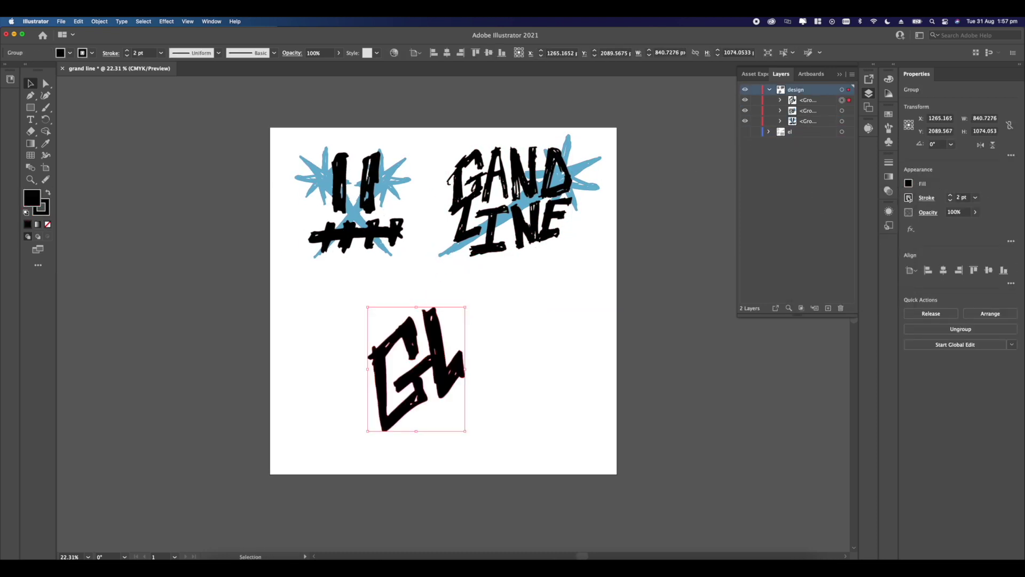
click(799, 233)
Step: Scale the GL lettering down and position it beneath the strokes-and-wands artwork
drag(465, 306, 448, 330)
drag(422, 371, 448, 348)
click(551, 329)
scroll(438, 344, up, 5)
scroll(541, 384, down, 5)
drag(523, 380, 474, 357)
click(546, 348)
scroll(551, 349, up, 2)
drag(554, 350, 540, 329)
Step: Switch to Photoshop and scale the BACK and FRONT jacket groups together to 68.23%, centred on the canvas
click(621, 567)
scroll(621, 377, down, 5)
click(836, 110)
shift+click(842, 160)
key(super+g)
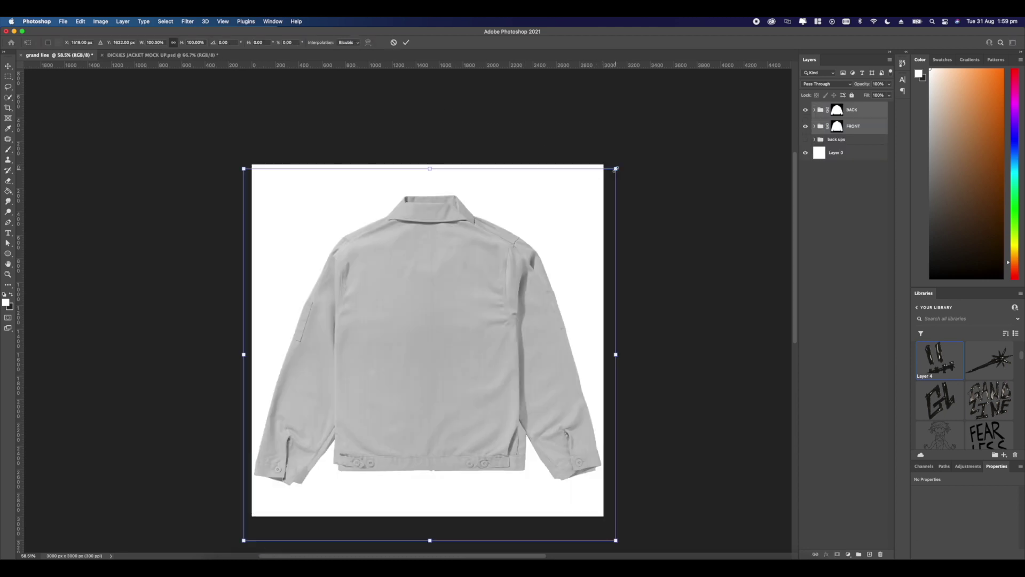
drag(616, 169, 497, 287)
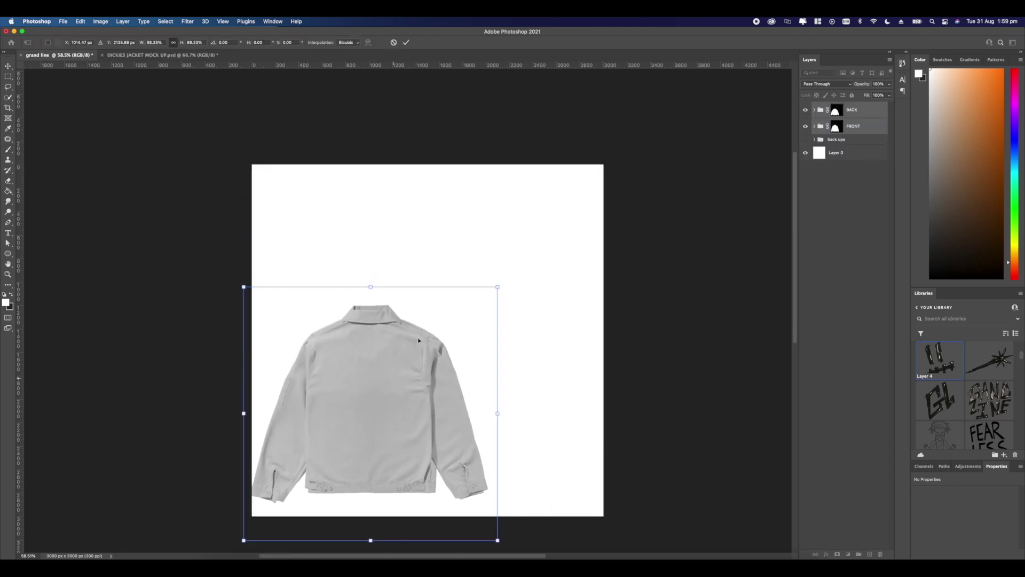
drag(424, 330, 450, 307)
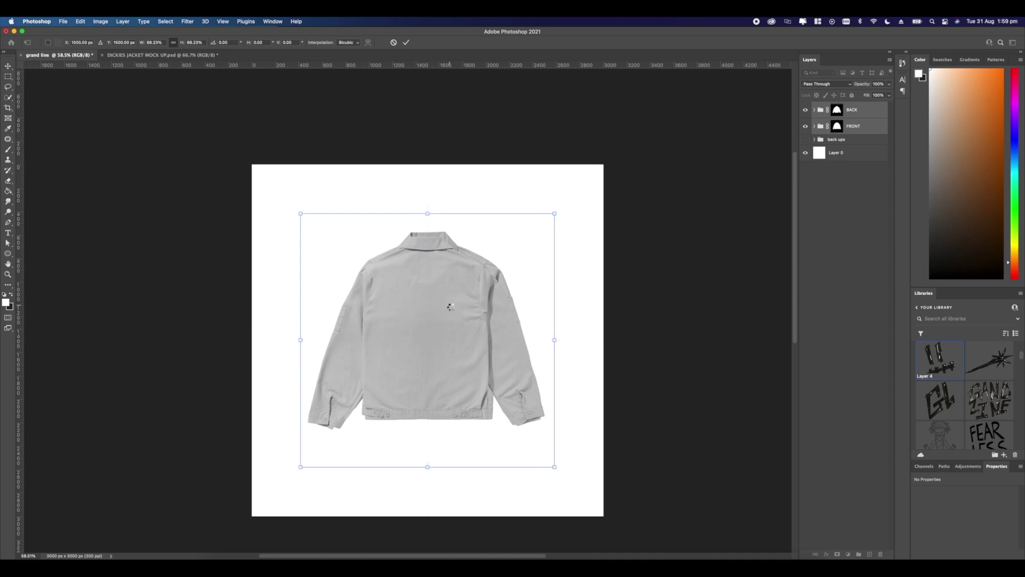
key(Return)
key(b)
Step: Show the back ups group and check the layers inside it
click(805, 139)
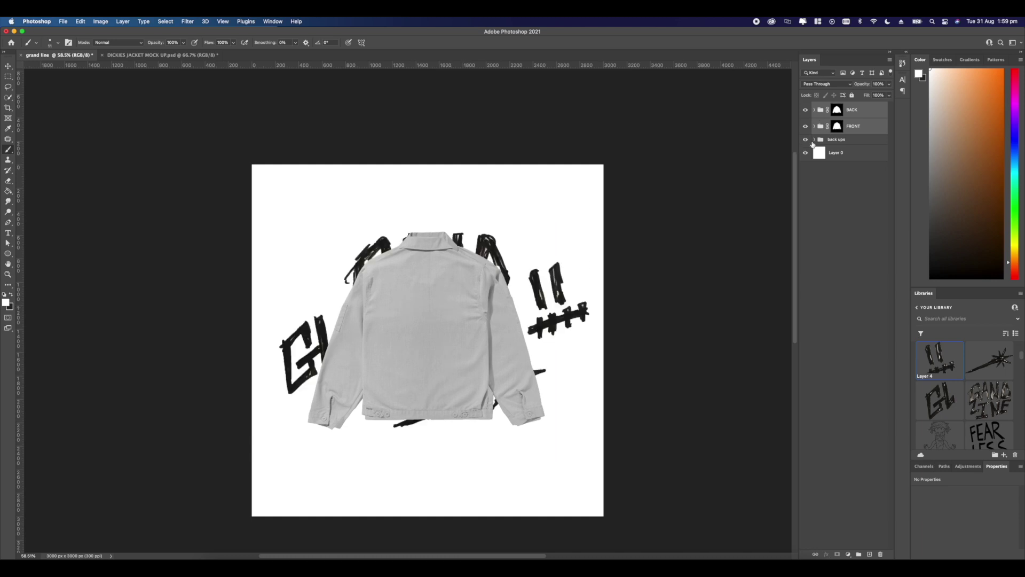
click(814, 140)
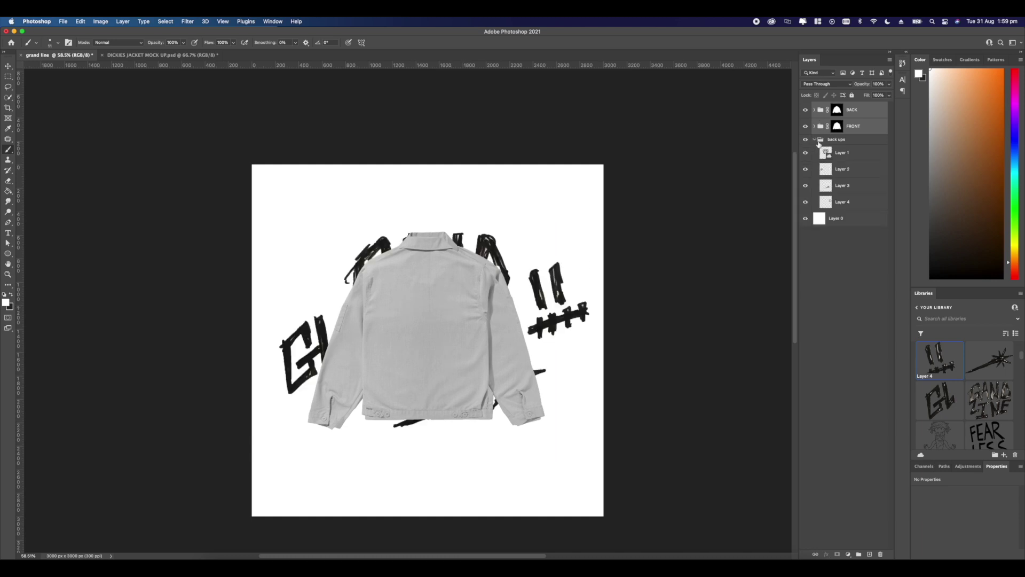
click(815, 141)
click(814, 139)
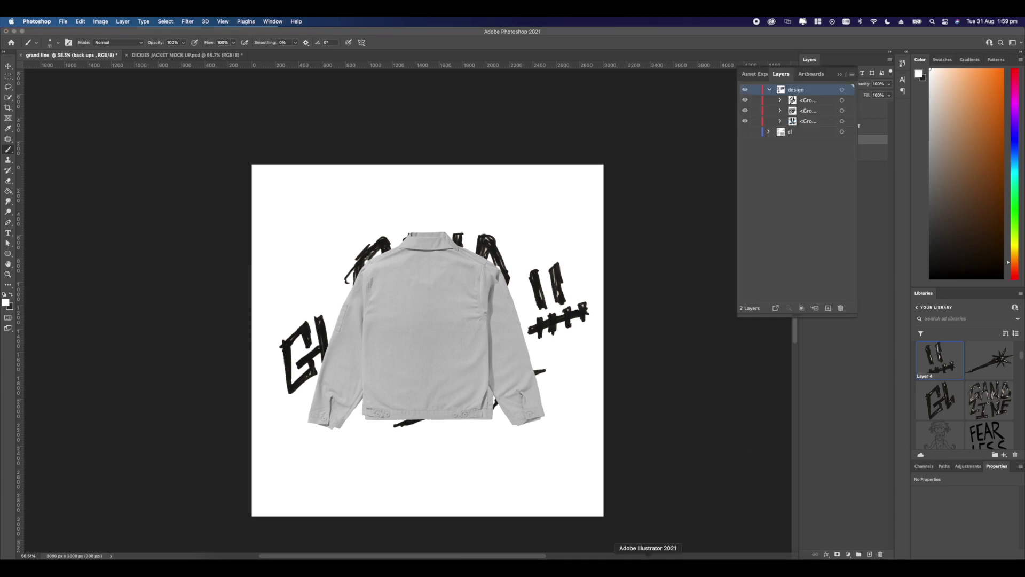
Step: Copy the strokes-and-wands artwork from Illustrator and paste it into Photoshop as pixels above the ARTWWORK layer in the BACK group
click(648, 566)
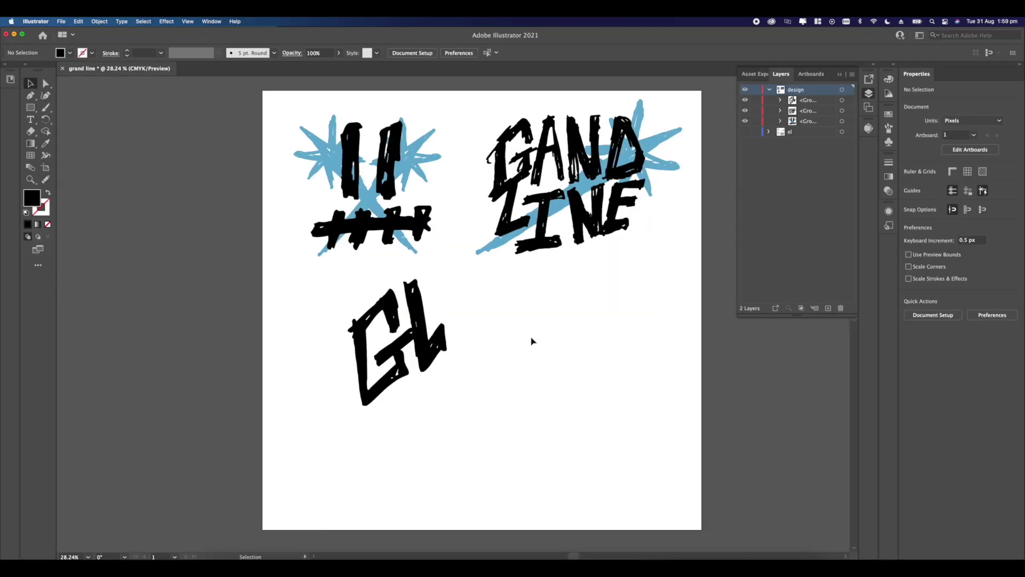
click(427, 211)
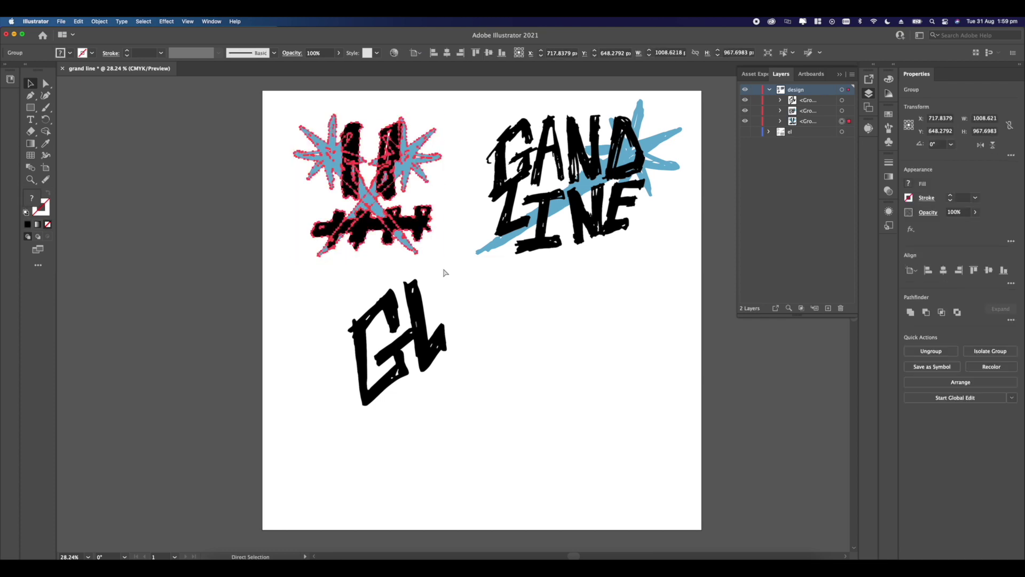
click(621, 565)
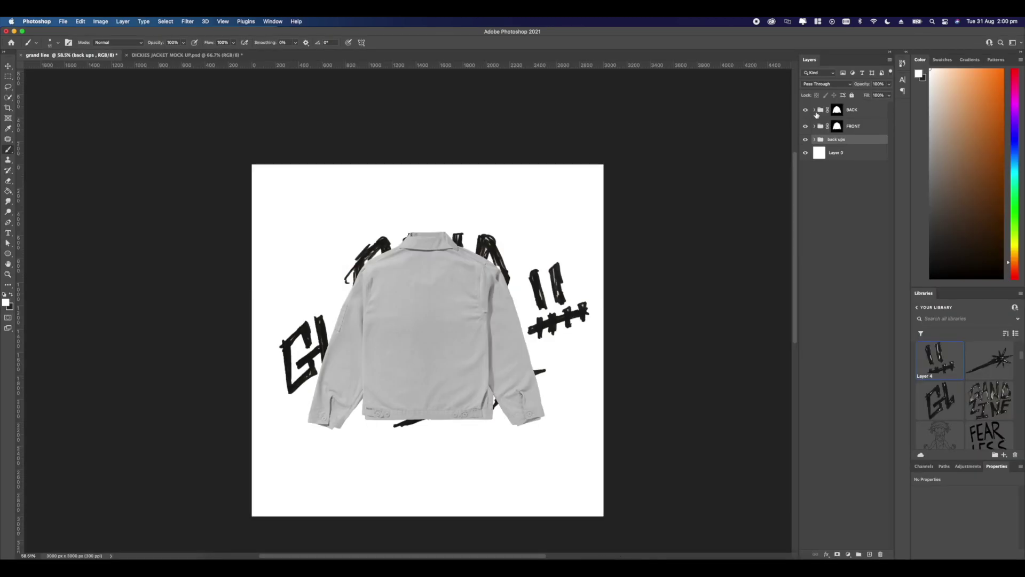
click(814, 111)
click(838, 139)
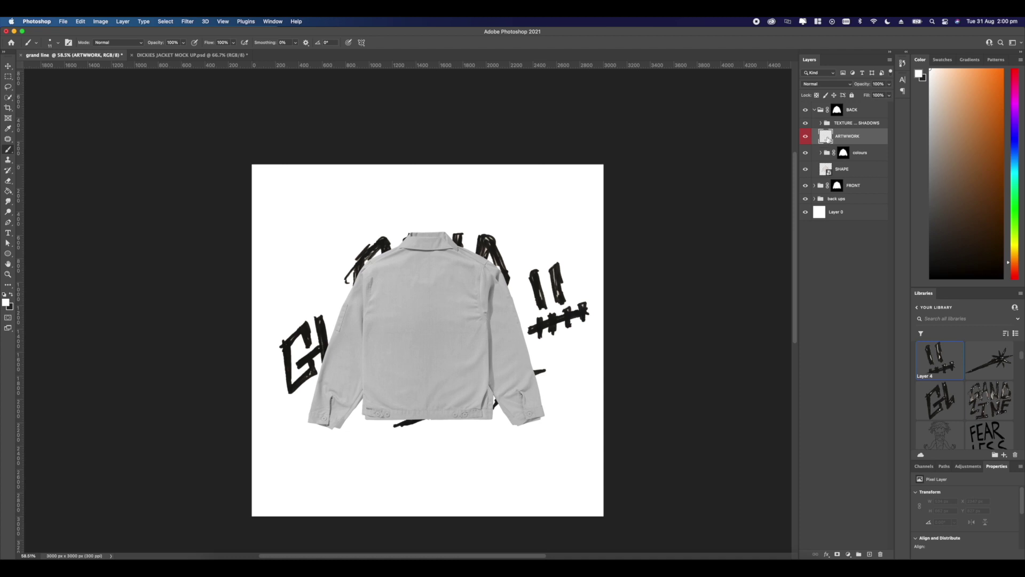
key(super+v)
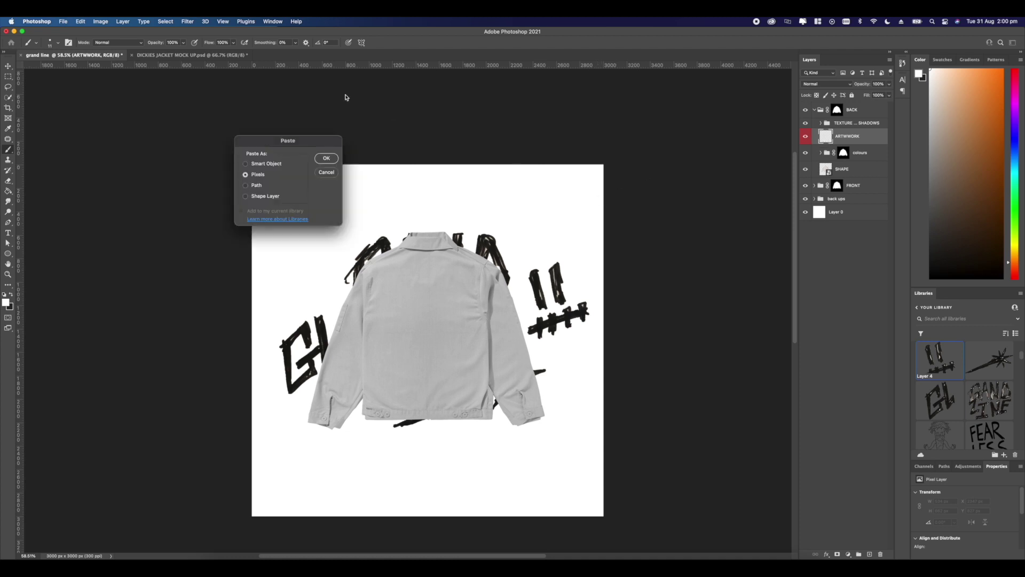
click(329, 158)
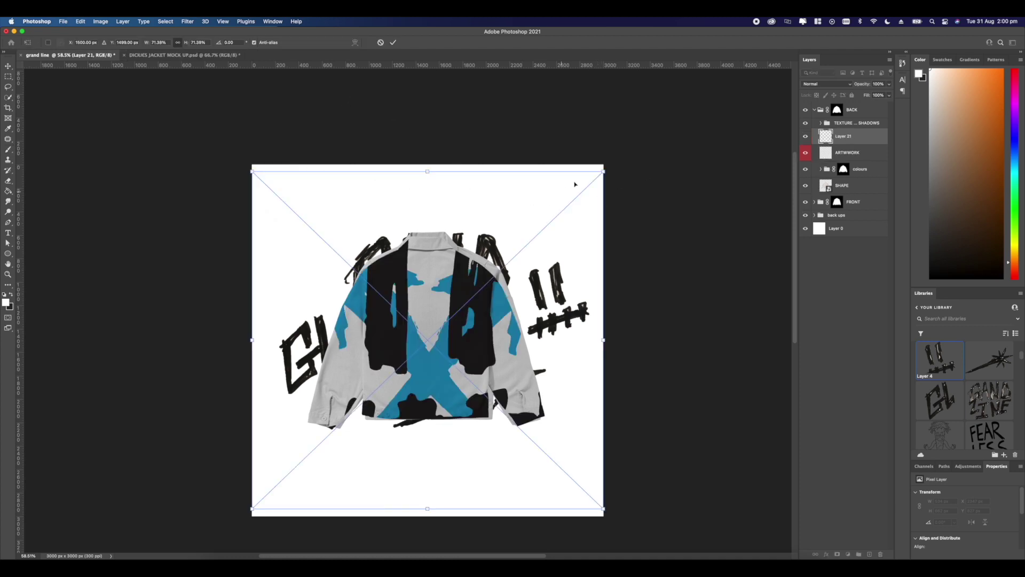
Step: Scale the pasted artwork to about 833 px wide and centre it on the jacket's upper back
drag(604, 171, 350, 415)
drag(300, 455, 418, 324)
drag(473, 272, 451, 293)
drag(423, 336, 428, 323)
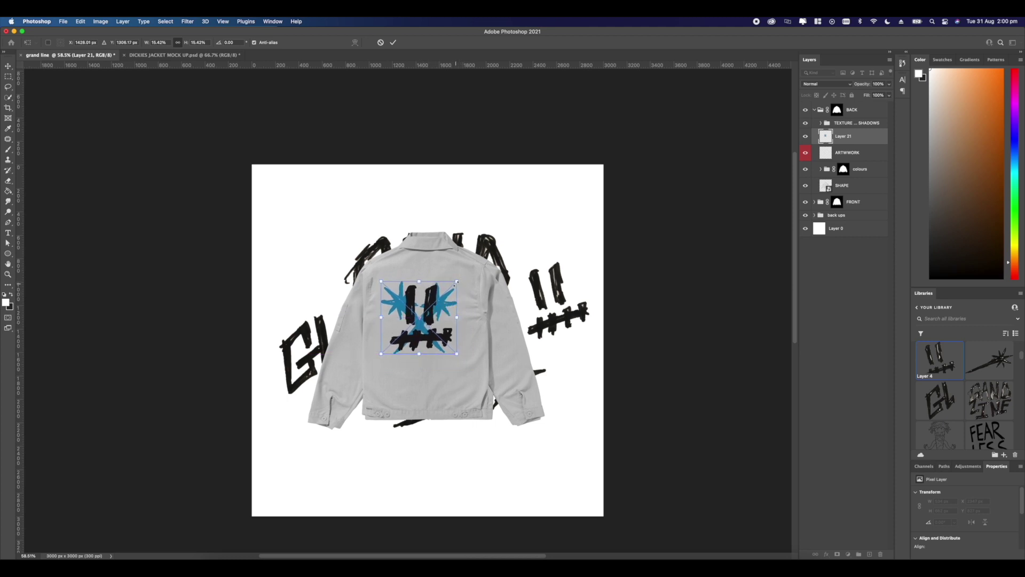
drag(456, 282, 478, 261)
drag(446, 304, 440, 306)
key(Return)
key(b)
Step: Examine the artwork placed on the jacket and the colour layers inside the FRONT group
scroll(432, 295, up, 8)
scroll(456, 263, down, 4)
scroll(455, 253, down, 2)
scroll(455, 252, down, 3)
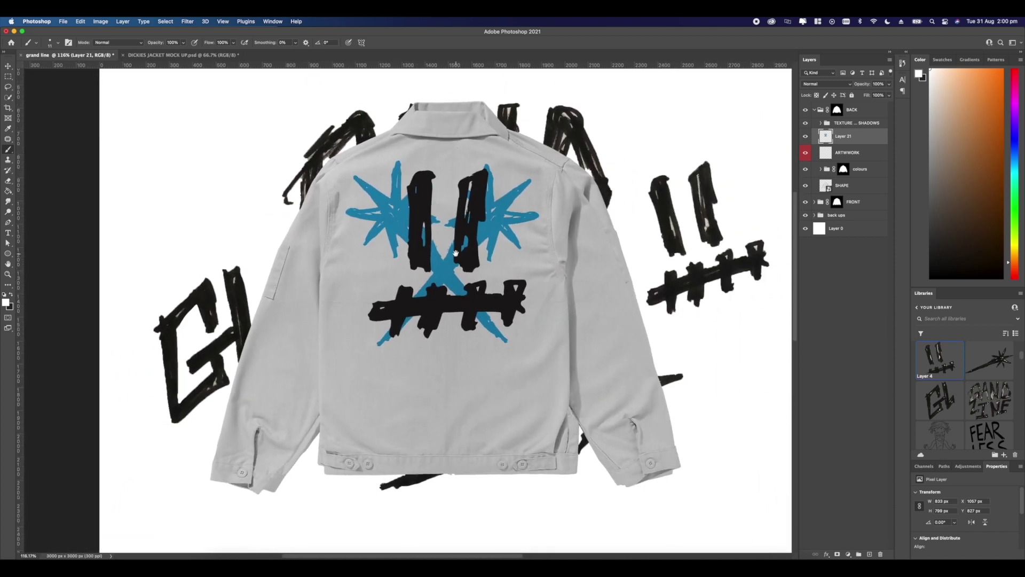
click(814, 202)
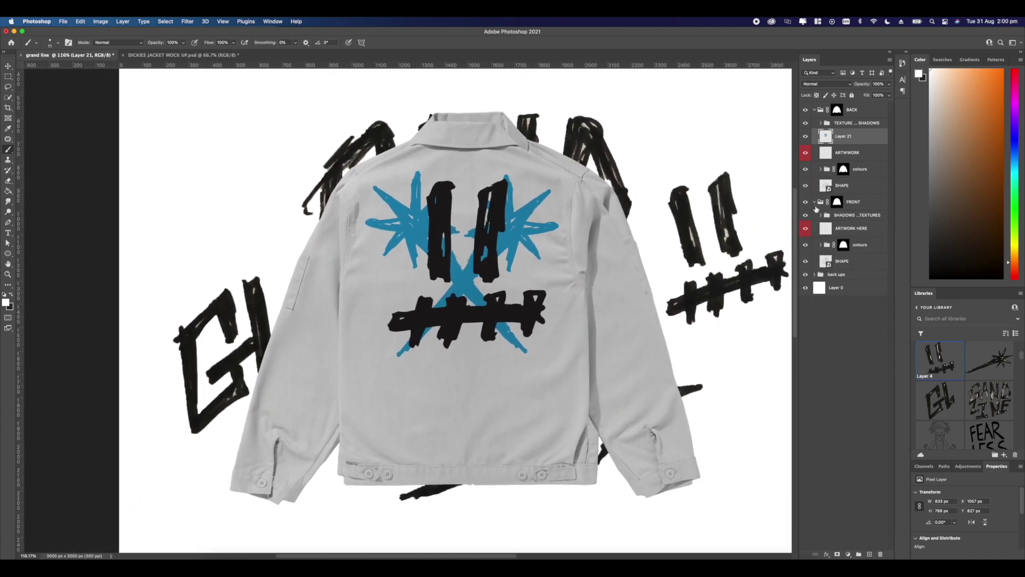
click(821, 245)
click(806, 263)
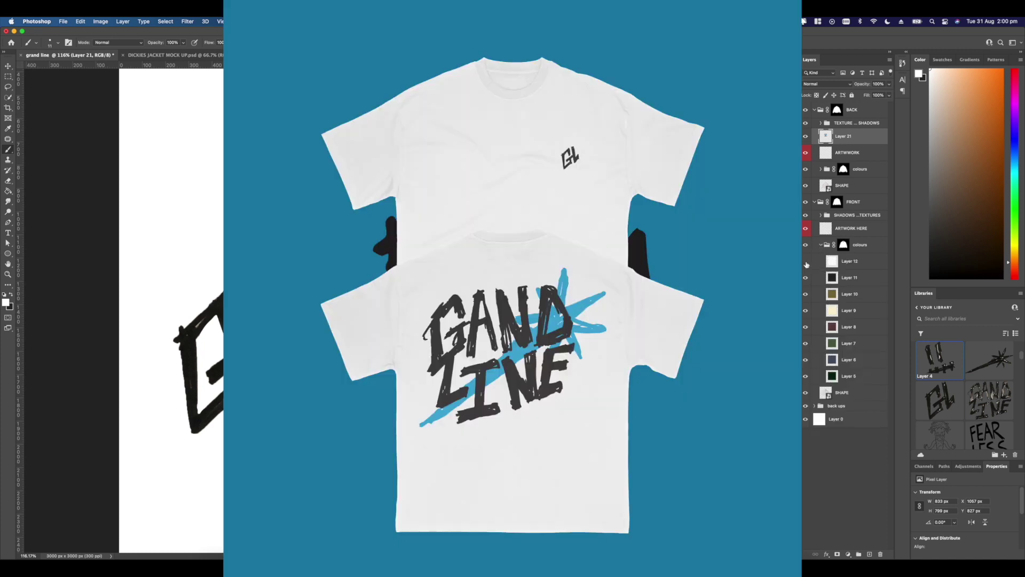
click(821, 245)
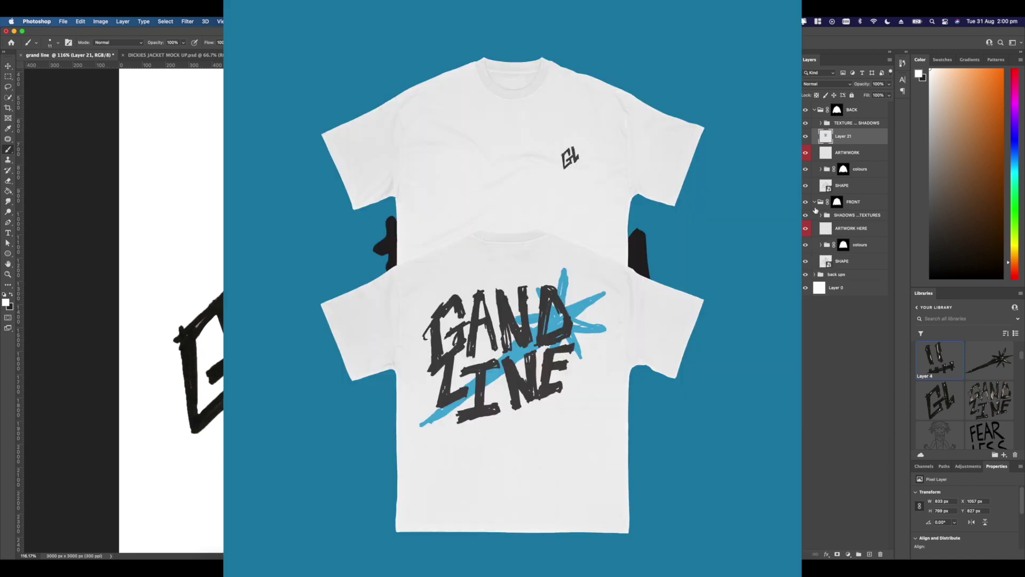
click(814, 202)
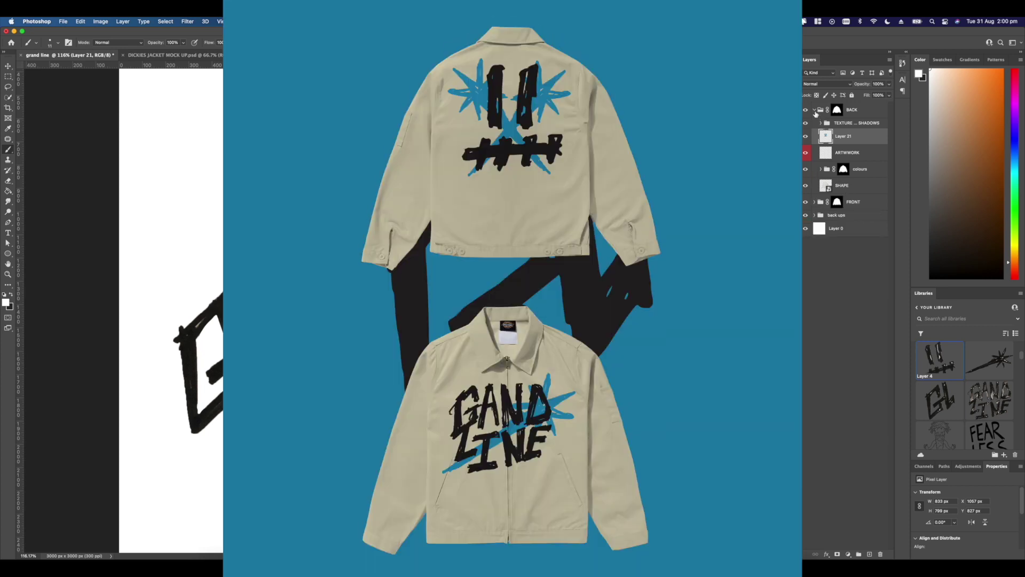
Step: Change the back jacket's colour to green by hiding Layer 20 through Layer 16 in the BACK group's colours
click(820, 113)
click(821, 169)
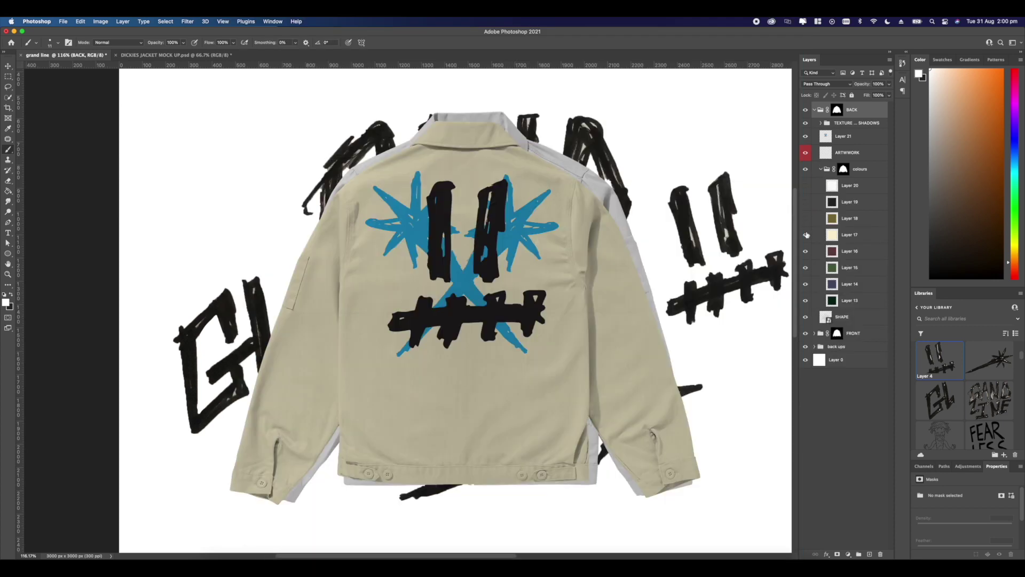
click(805, 234)
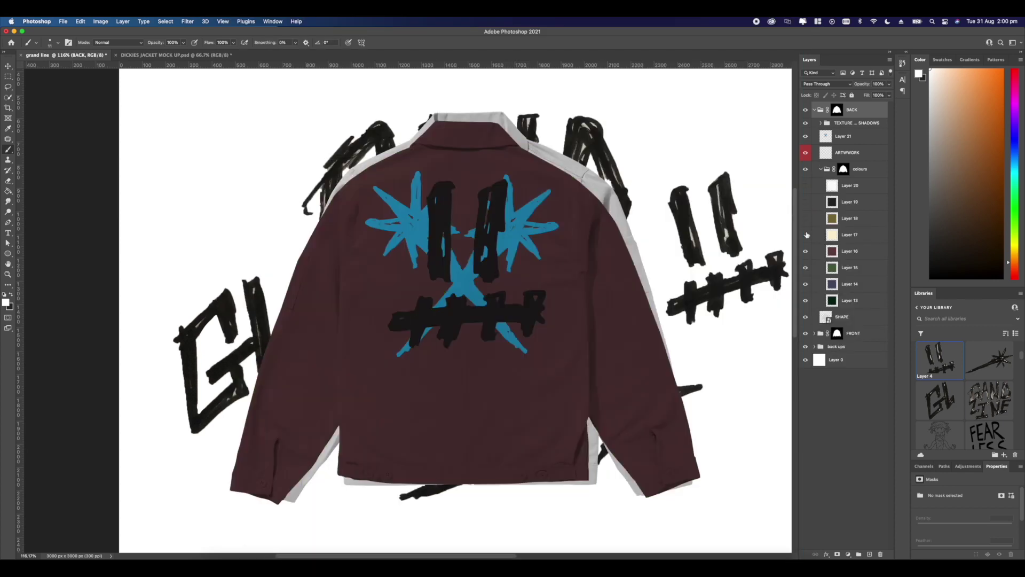
click(807, 223)
click(806, 217)
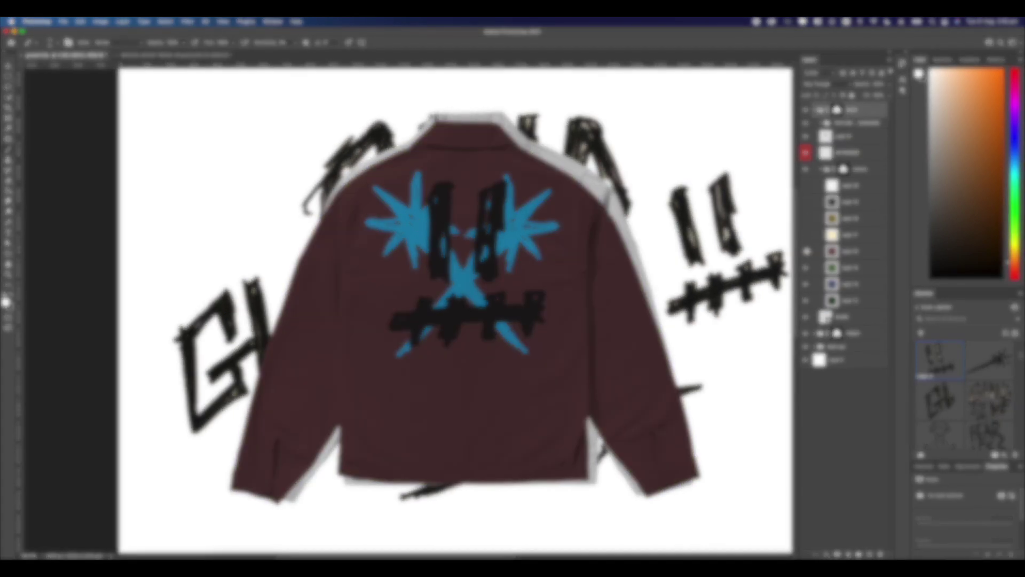
click(806, 251)
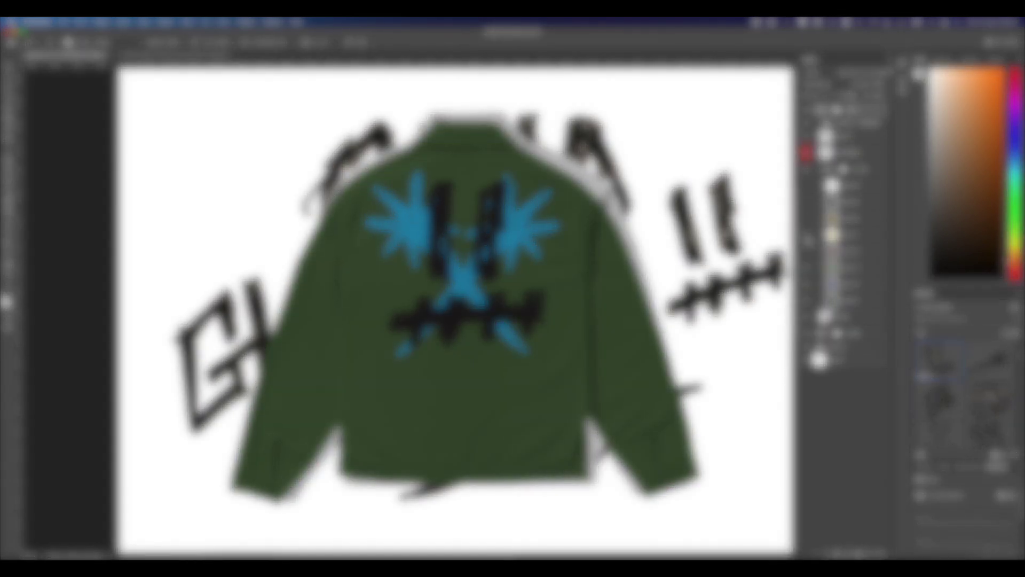